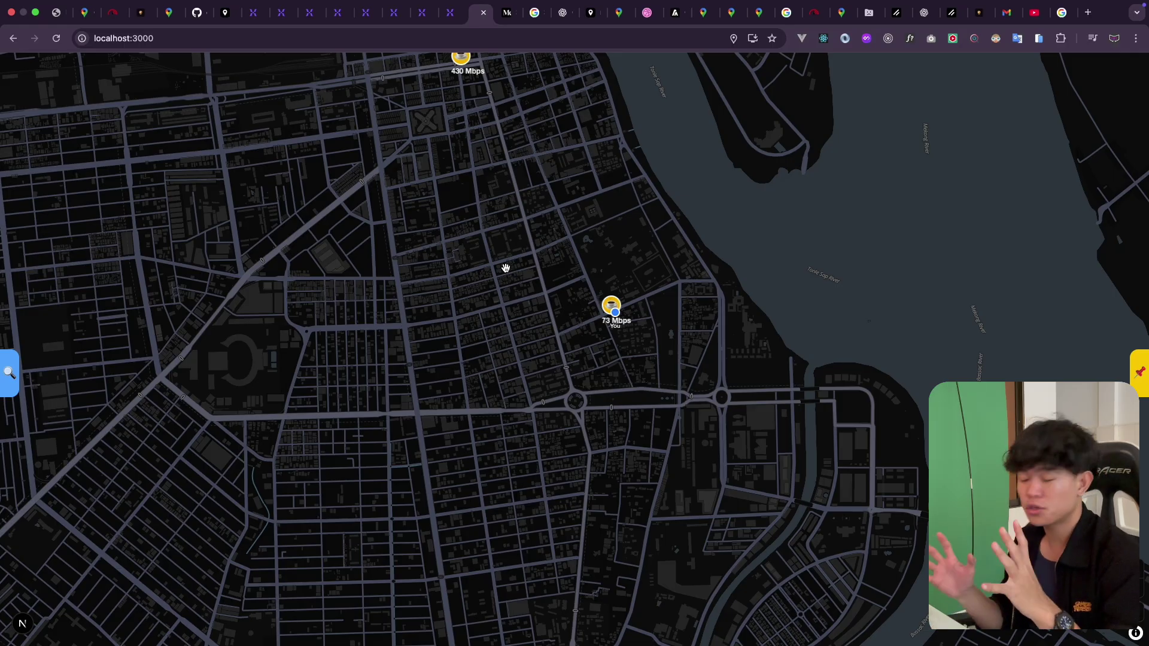
- Zoom out and pan the dark map to bring the 430, 120 and 37 Mbps cafe markers into view
{"action": "scroll", "coordinate": [539, 226], "scroll_direction": "down", "scroll_amount": 2}
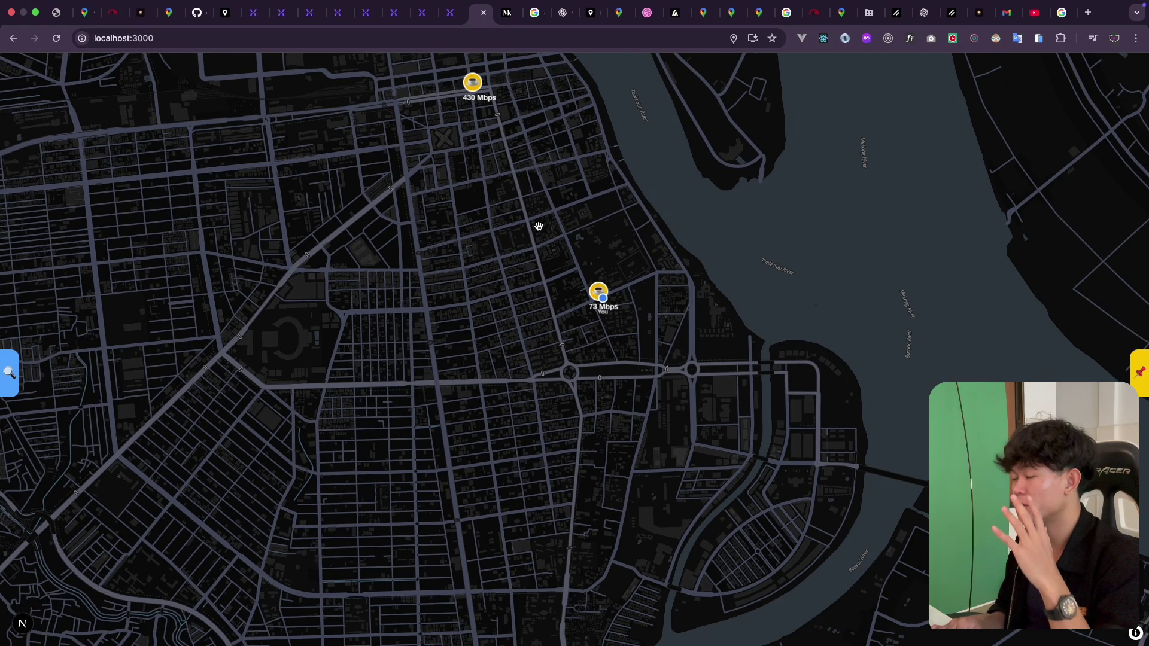
{"action": "left_click_drag", "start_coordinate": [375, 335], "coordinate": [529, 287]}
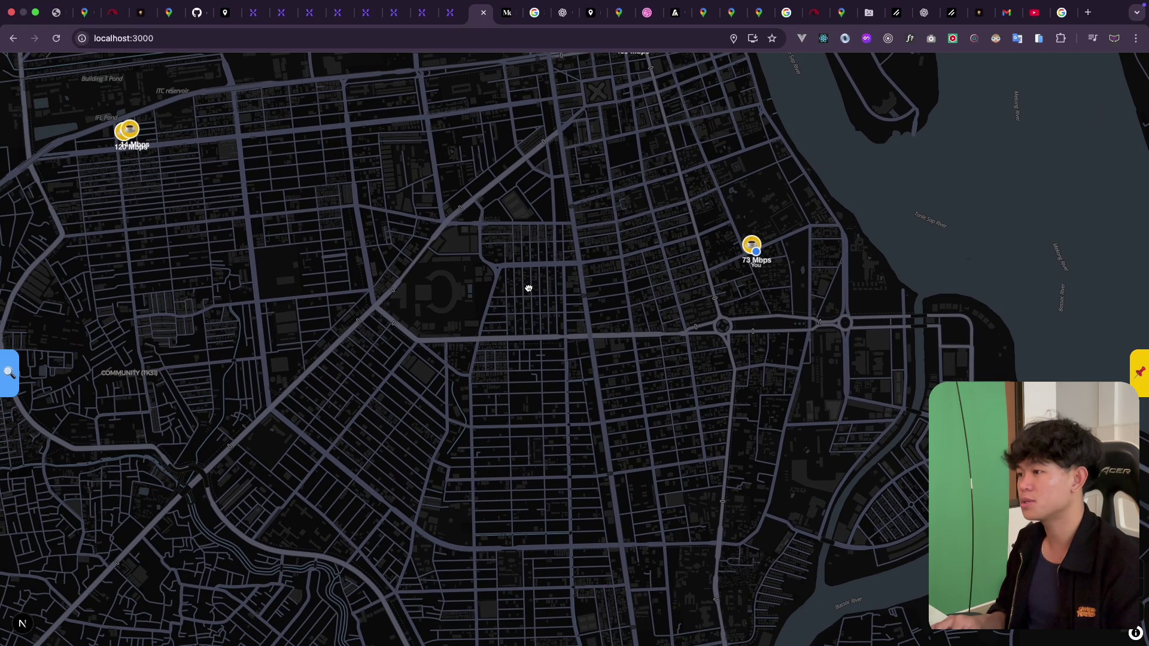
{"action": "scroll", "coordinate": [528, 287], "scroll_direction": "down", "scroll_amount": 3}
{"action": "left_click_drag", "start_coordinate": [474, 364], "coordinate": [459, 275]}
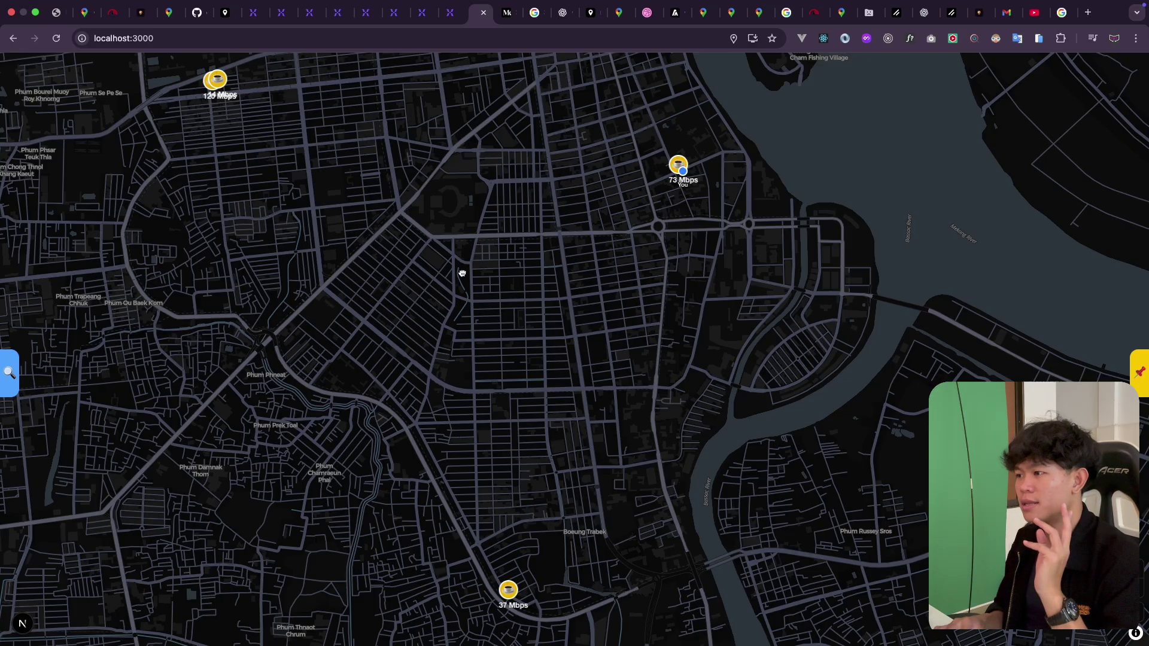
{"action": "left_click_drag", "start_coordinate": [461, 271], "coordinate": [447, 377]}
- Open the List of Cafe sidebar and scroll through the listed cafes
{"action": "left_click", "coordinate": [19, 375]}
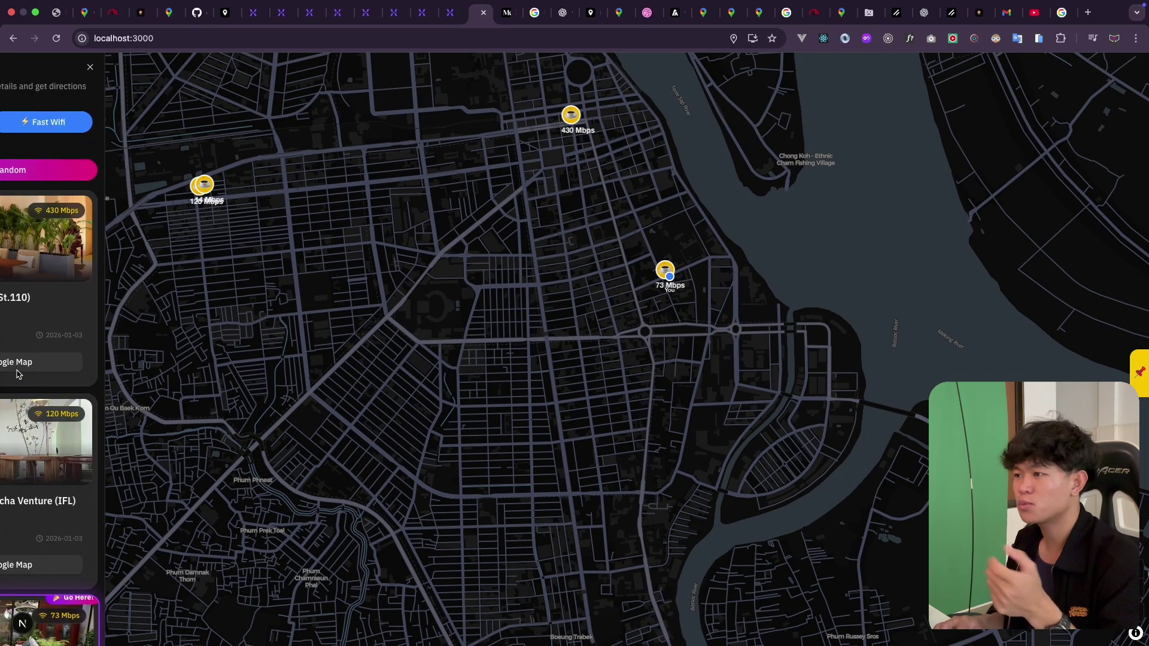
{"action": "scroll", "coordinate": [122, 389], "scroll_direction": "down", "scroll_amount": 5}
{"action": "scroll", "coordinate": [132, 435], "scroll_direction": "down", "scroll_amount": 3}
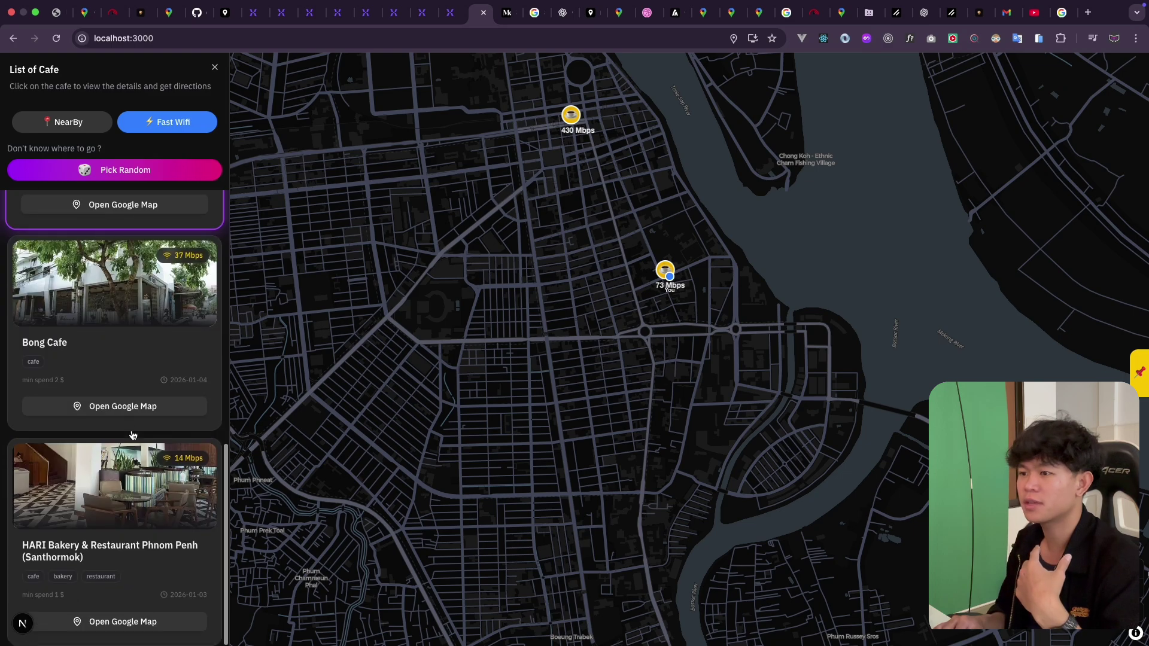
{"action": "scroll", "coordinate": [132, 436], "scroll_direction": "up", "scroll_amount": 10}
- Sort the cafes by NearBy, use Pick Random, then close the list sidebar
{"action": "left_click", "coordinate": [84, 128]}
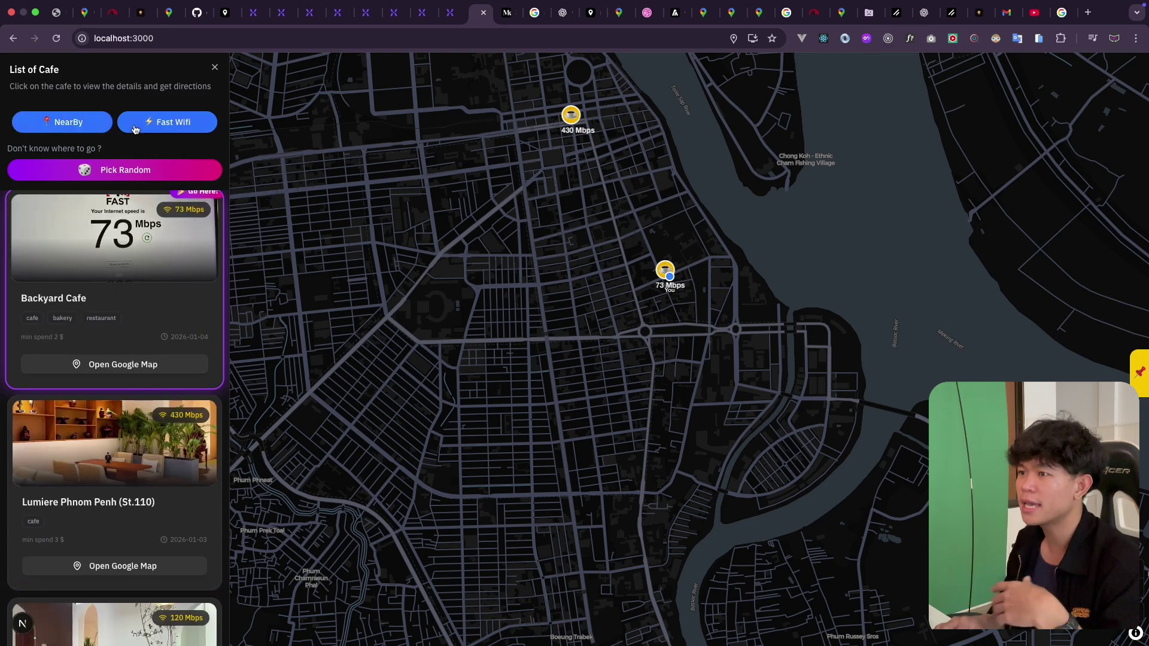
{"action": "left_click", "coordinate": [131, 174]}
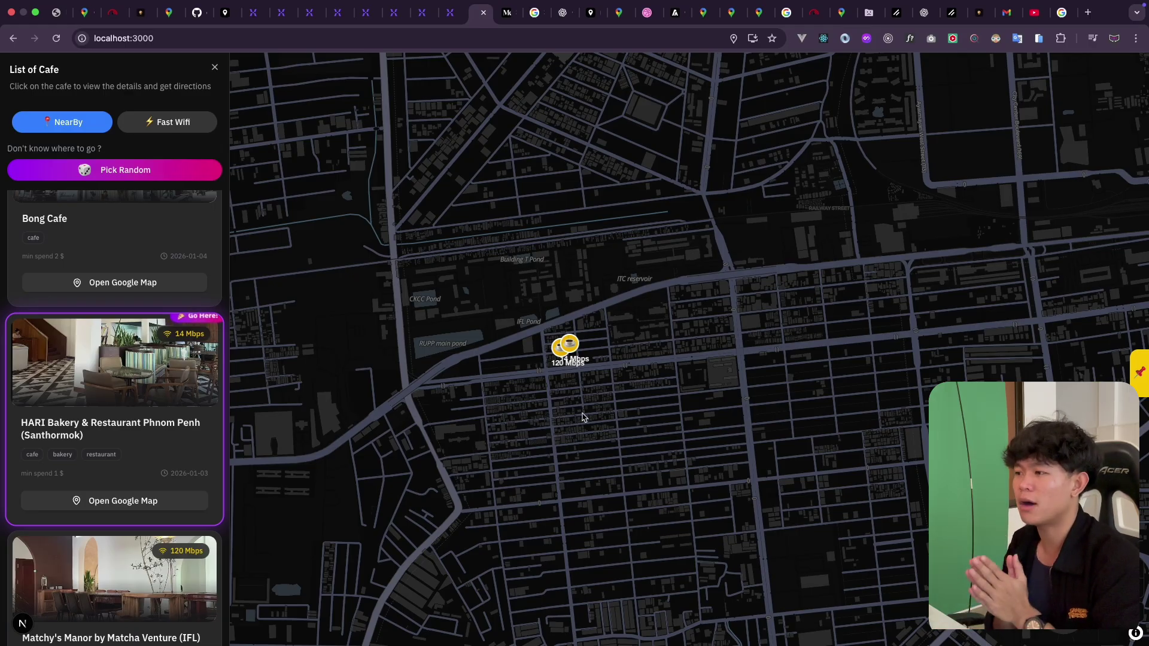
{"action": "left_click", "coordinate": [593, 443]}
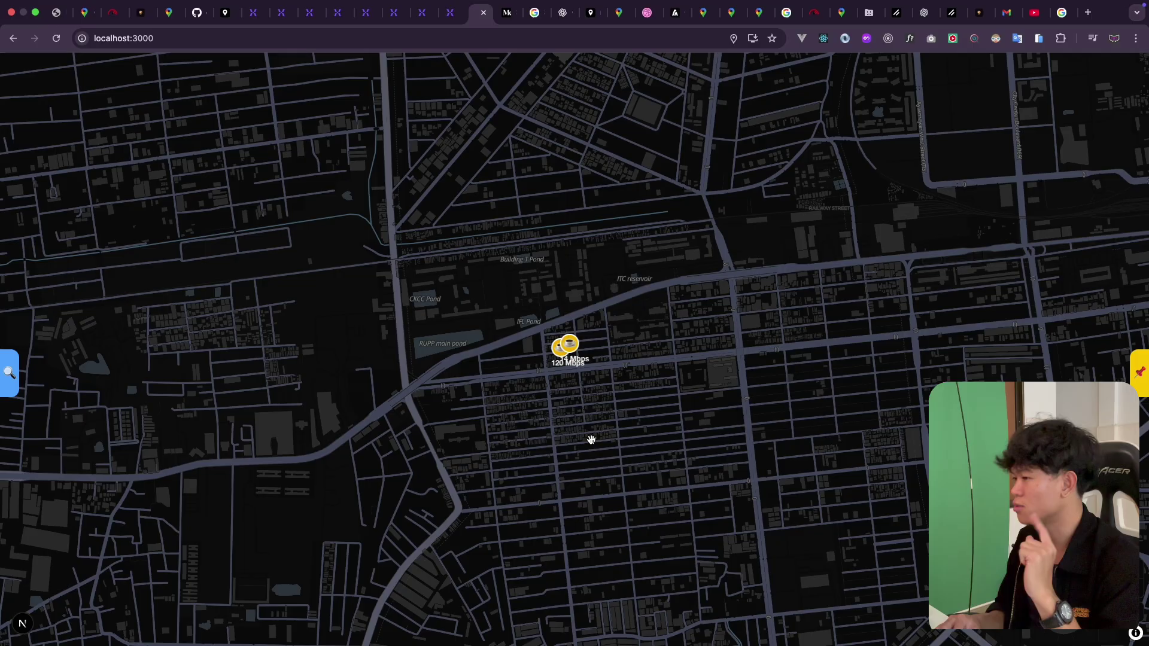
- Expand the map's bottom-right info icon to show the CARTO and OpenStreetMap credits
{"action": "left_click", "coordinate": [1135, 633]}
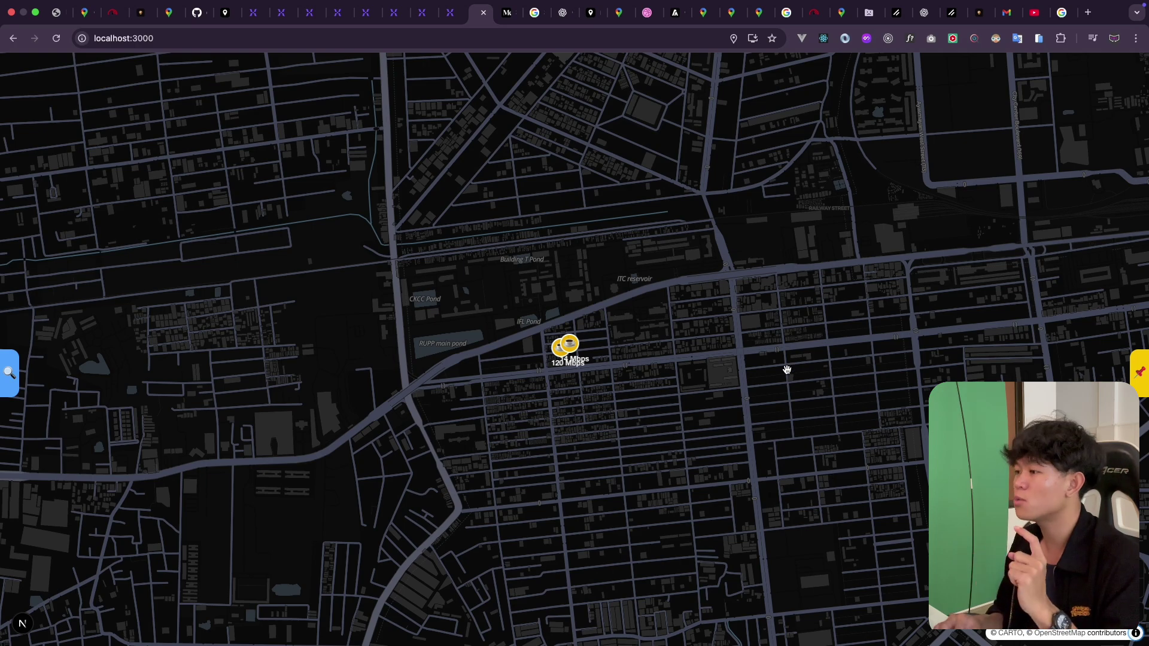
- In the mapcn docs, highlight the npx install command under Installation, then go to Basic Map
{"action": "left_click", "coordinate": [230, 14]}
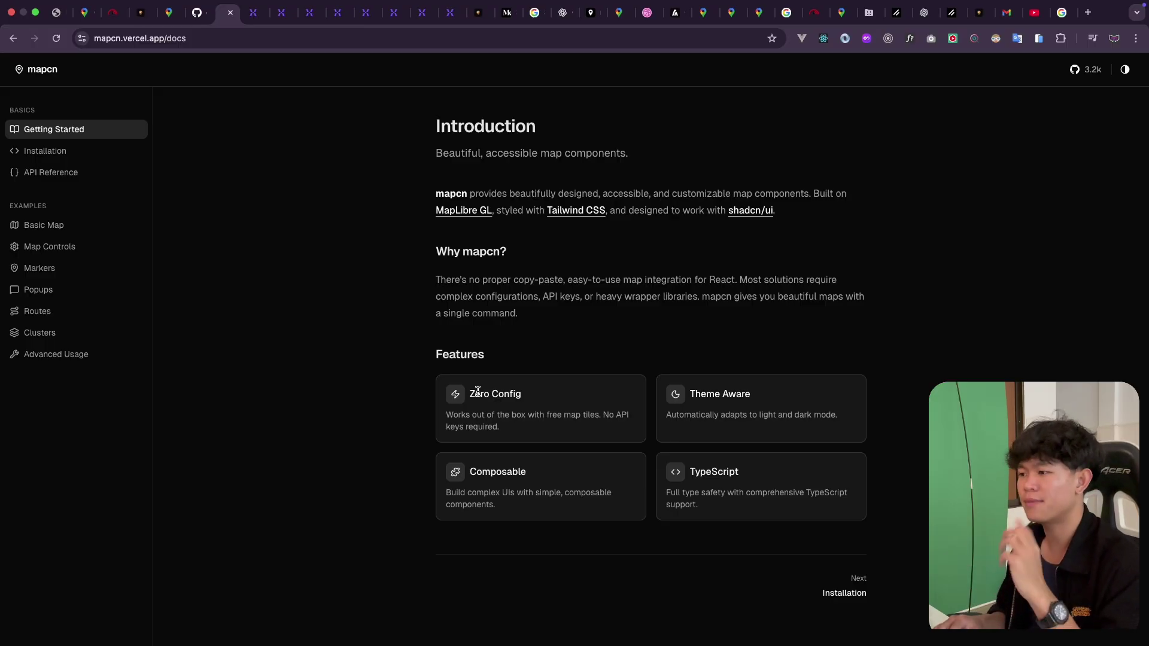
{"action": "left_click", "coordinate": [53, 153]}
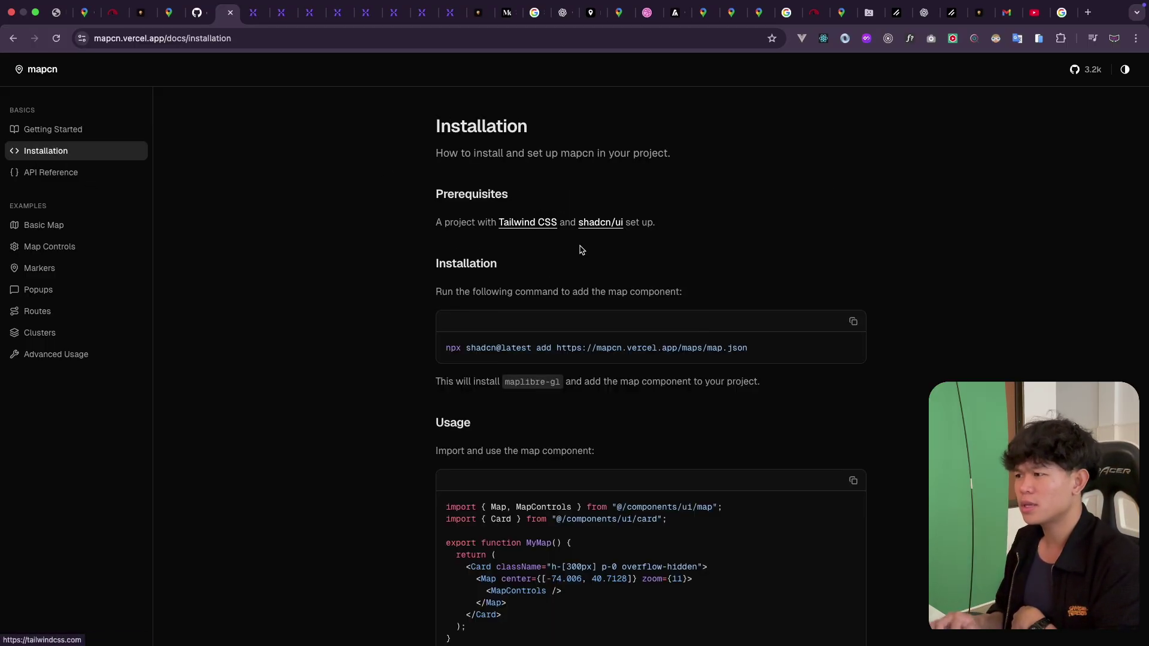
{"action": "triple_click", "coordinate": [478, 343]}
{"action": "left_click", "coordinate": [356, 352]}
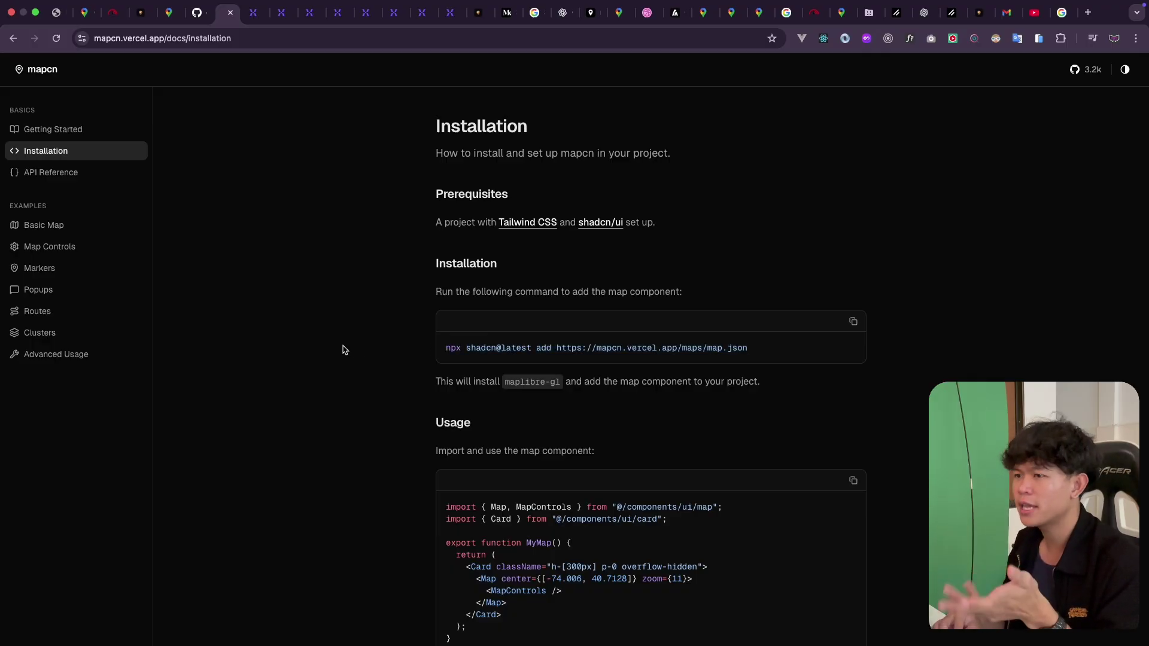
{"action": "left_click", "coordinate": [45, 226]}
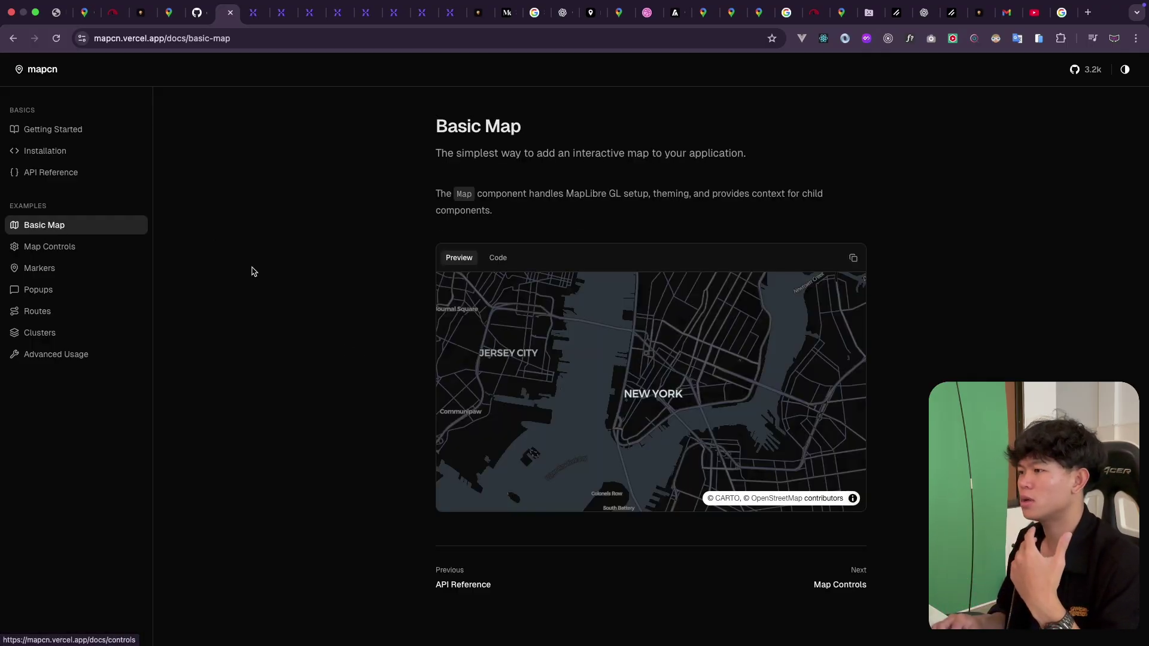
- Open the Markers page, nudge its preview map, and view the Basic Example's code with MapMarker usage
{"action": "left_click", "coordinate": [52, 271]}
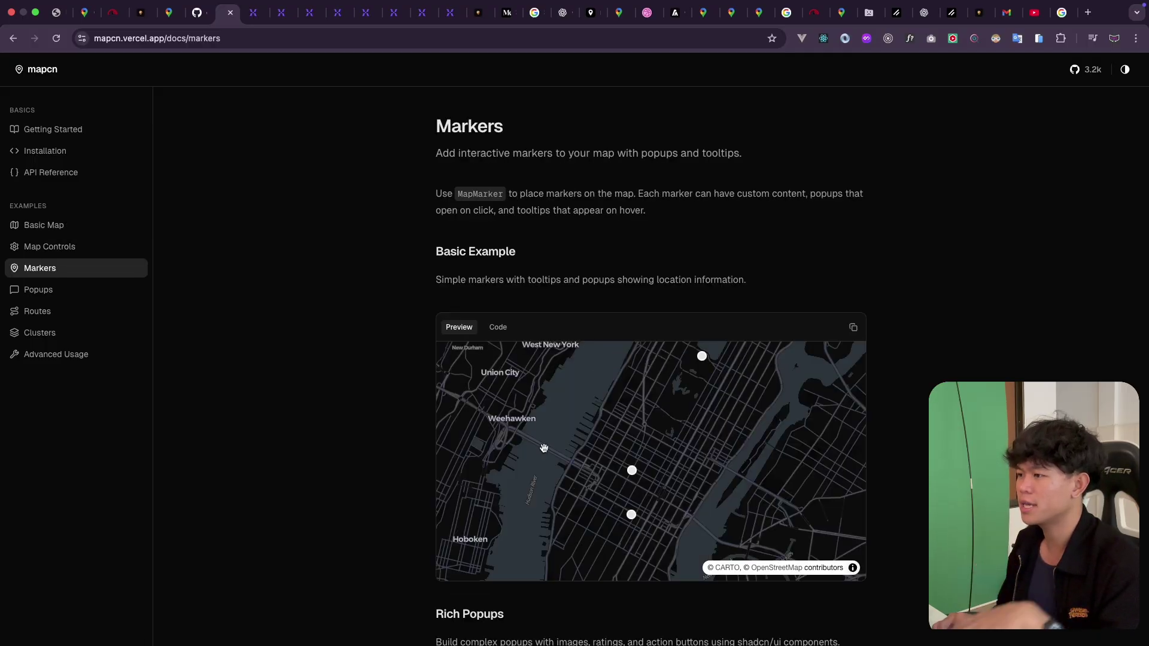
{"action": "left_click_drag", "start_coordinate": [544, 449], "coordinate": [543, 406]}
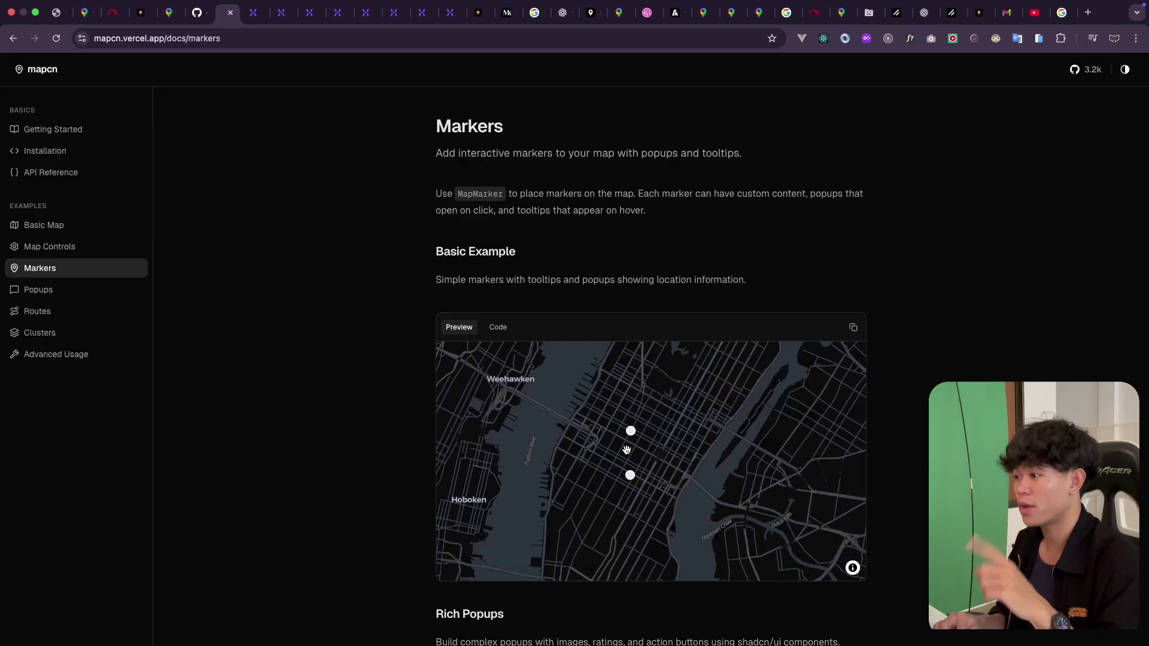
{"action": "mouse_move", "coordinate": [635, 477]}
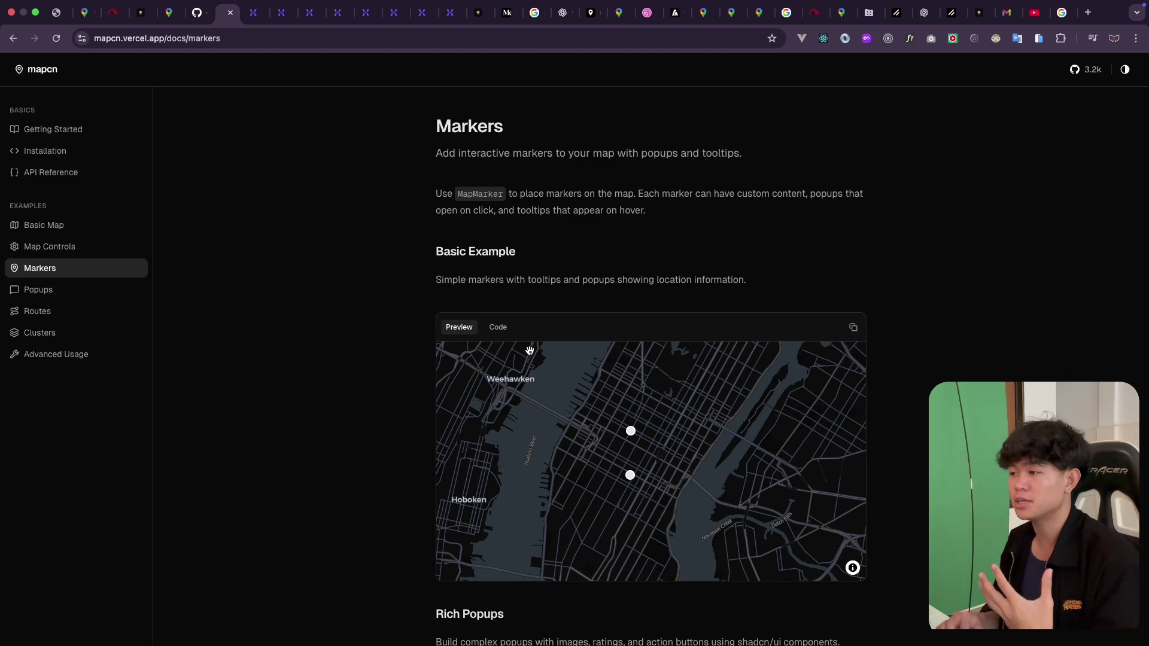
{"action": "left_click", "coordinate": [499, 328]}
{"action": "scroll", "coordinate": [536, 479], "scroll_direction": "down", "scroll_amount": 10}
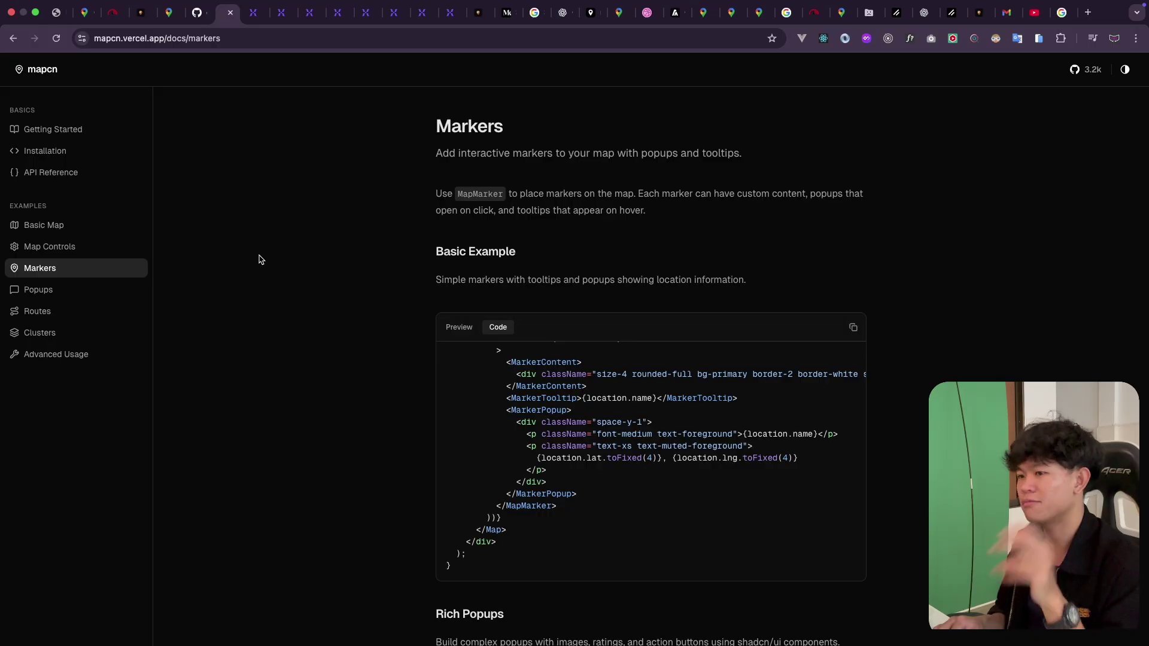
- Browse the Advanced Usage page, selecting the map click-handler code line
{"action": "left_click", "coordinate": [72, 356]}
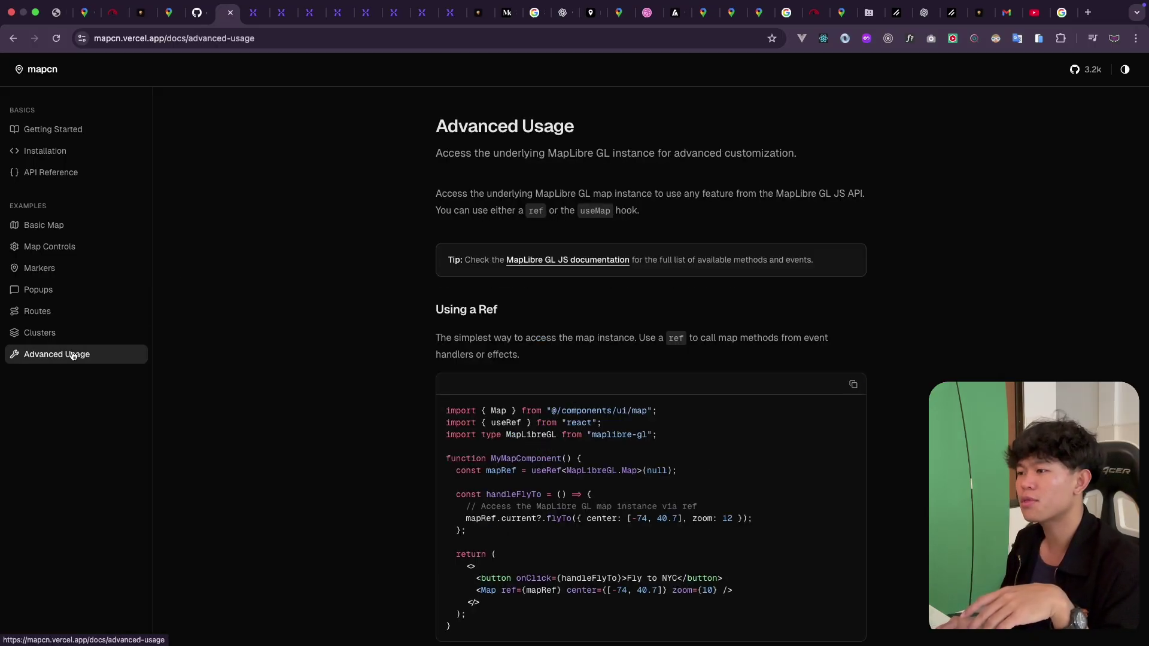
{"action": "scroll", "coordinate": [380, 403], "scroll_direction": "down", "scroll_amount": 6}
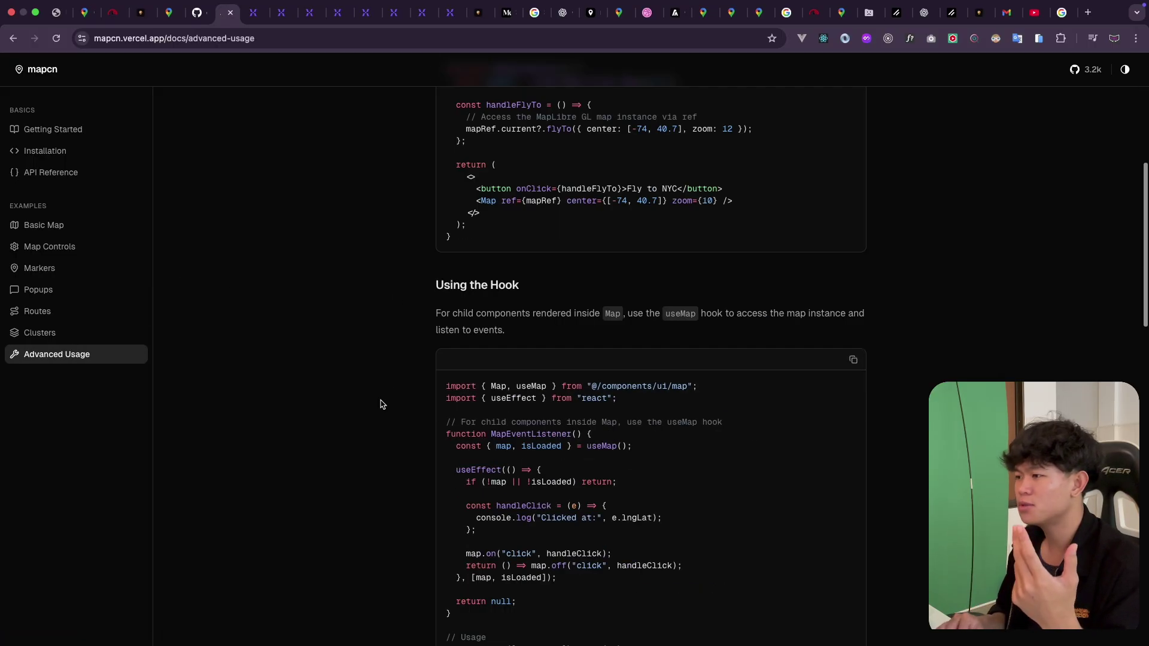
{"action": "scroll", "coordinate": [382, 405], "scroll_direction": "down", "scroll_amount": 15}
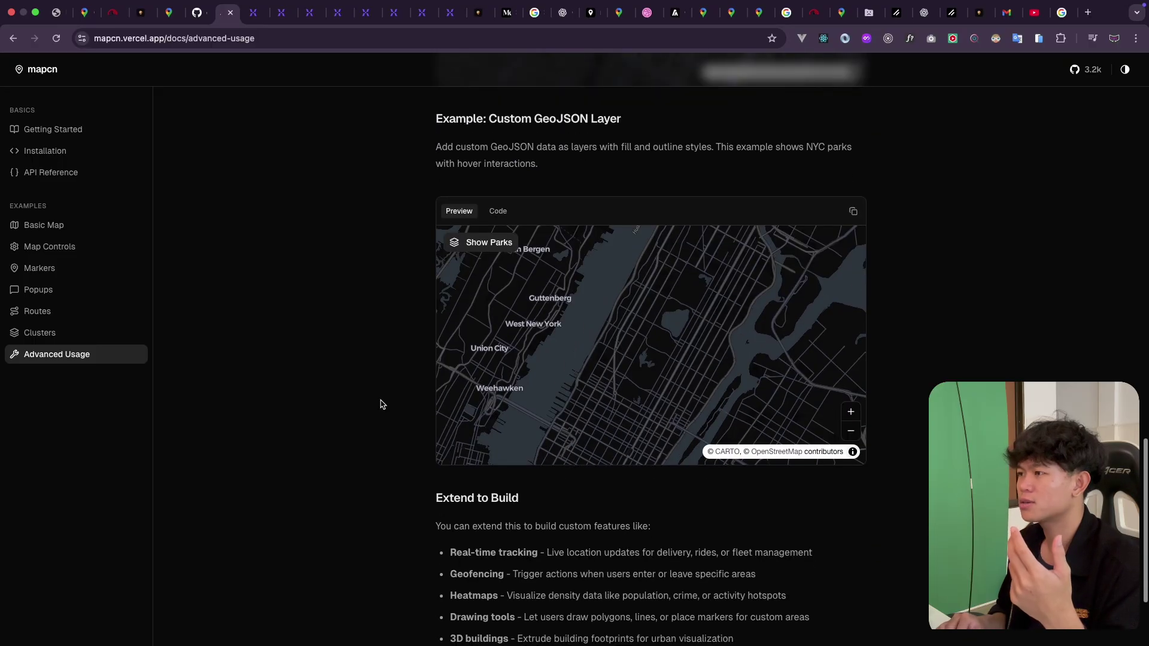
{"action": "scroll", "coordinate": [381, 405], "scroll_direction": "up", "scroll_amount": 7}
{"action": "scroll", "coordinate": [382, 406], "scroll_direction": "up", "scroll_amount": 4}
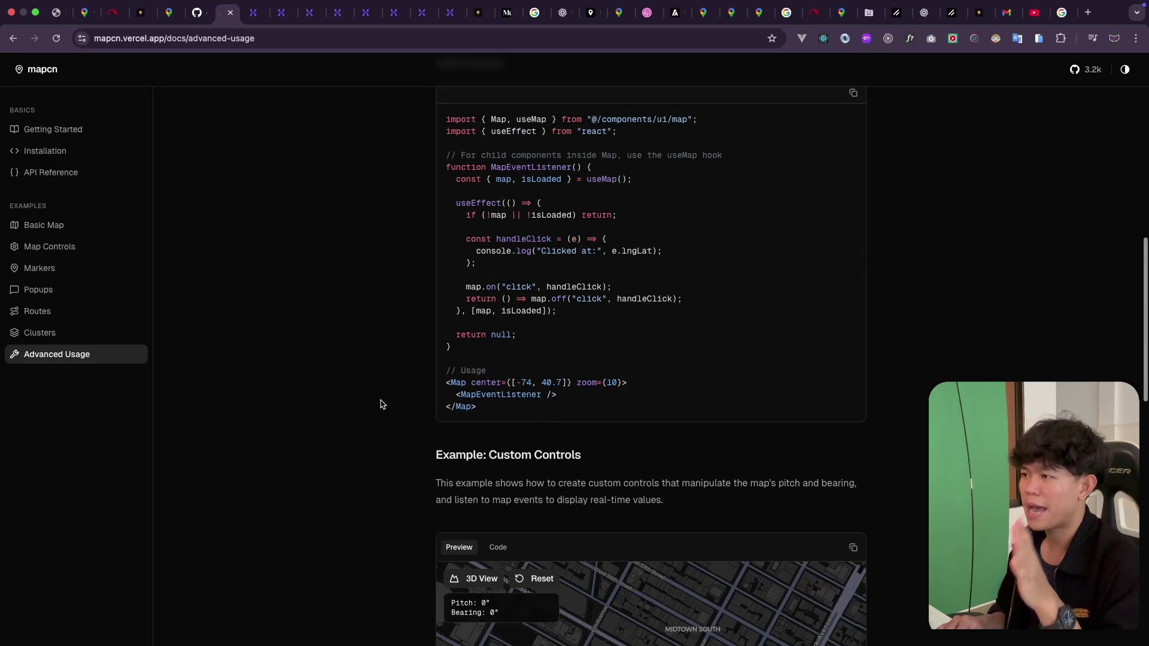
{"action": "triple_click", "coordinate": [511, 284]}
{"action": "scroll", "coordinate": [511, 286], "scroll_direction": "up", "scroll_amount": 6}
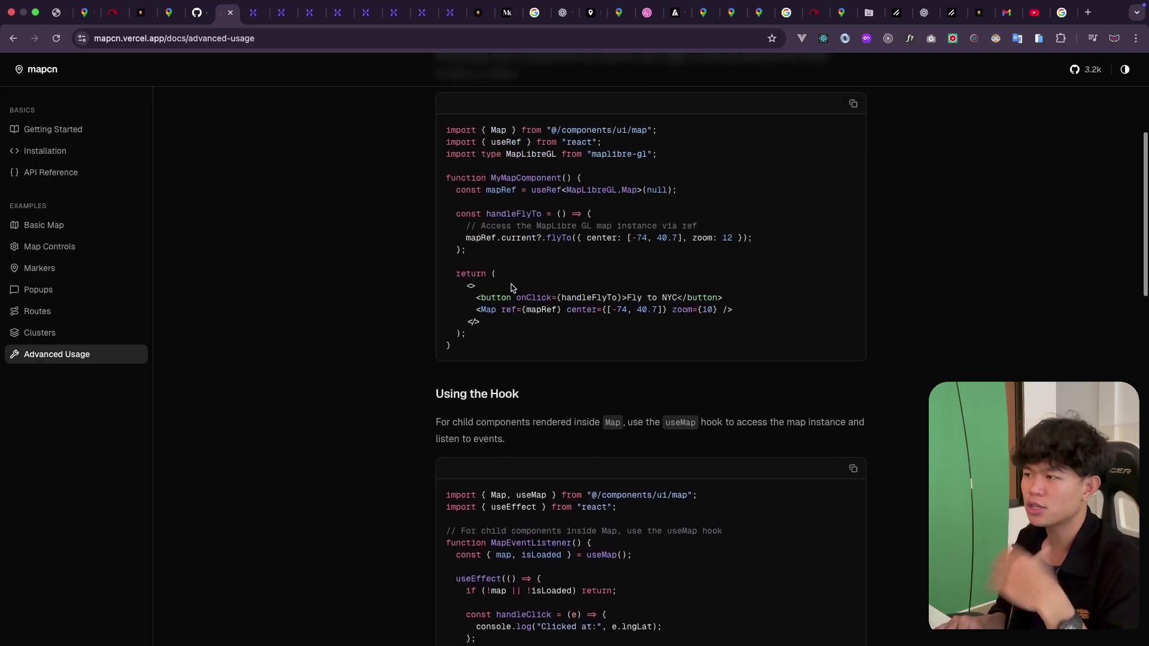
{"action": "scroll", "coordinate": [512, 287], "scroll_direction": "up", "scroll_amount": 1}
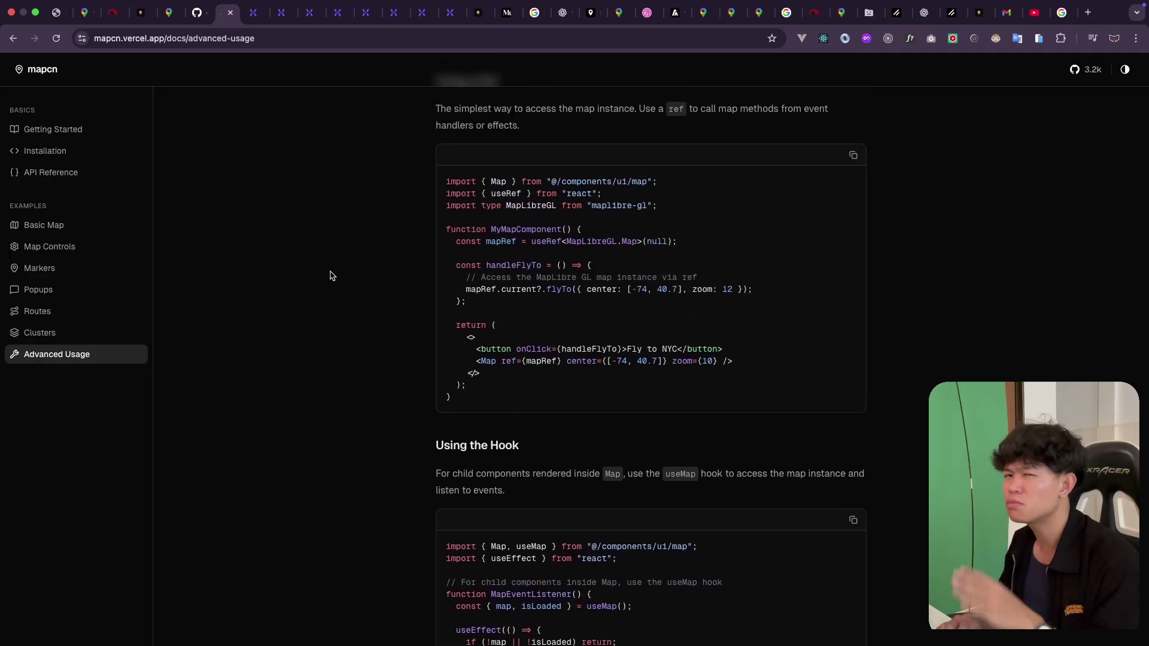
- Open the Routes page and pan and zoom the Basic Route preview in on New York
{"action": "left_click", "coordinate": [56, 310]}
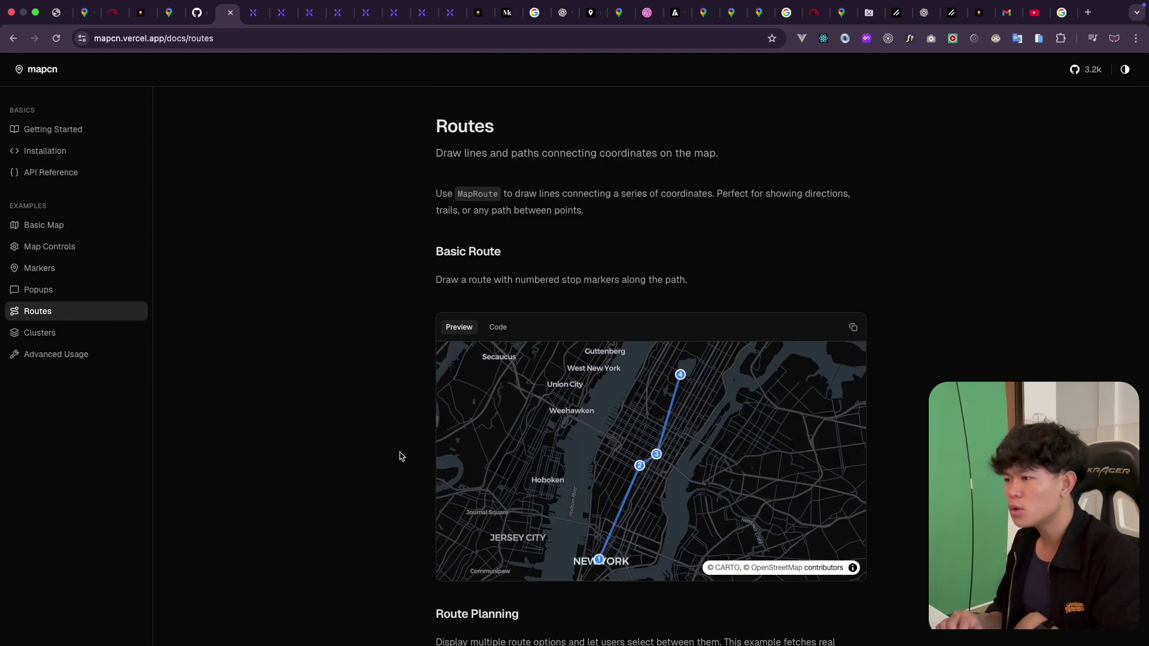
{"action": "left_click_drag", "start_coordinate": [374, 393], "coordinate": [367, 311]}
{"action": "left_click_drag", "start_coordinate": [583, 468], "coordinate": [563, 419]}
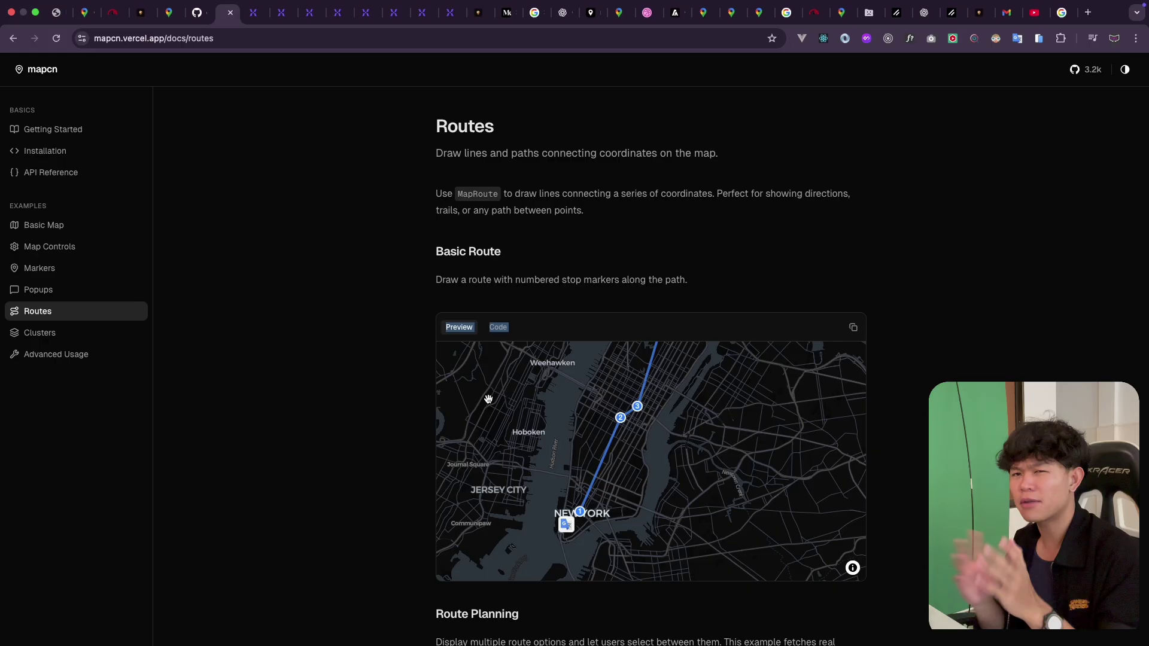
{"action": "scroll", "coordinate": [616, 487], "scroll_direction": "up", "scroll_amount": 5}
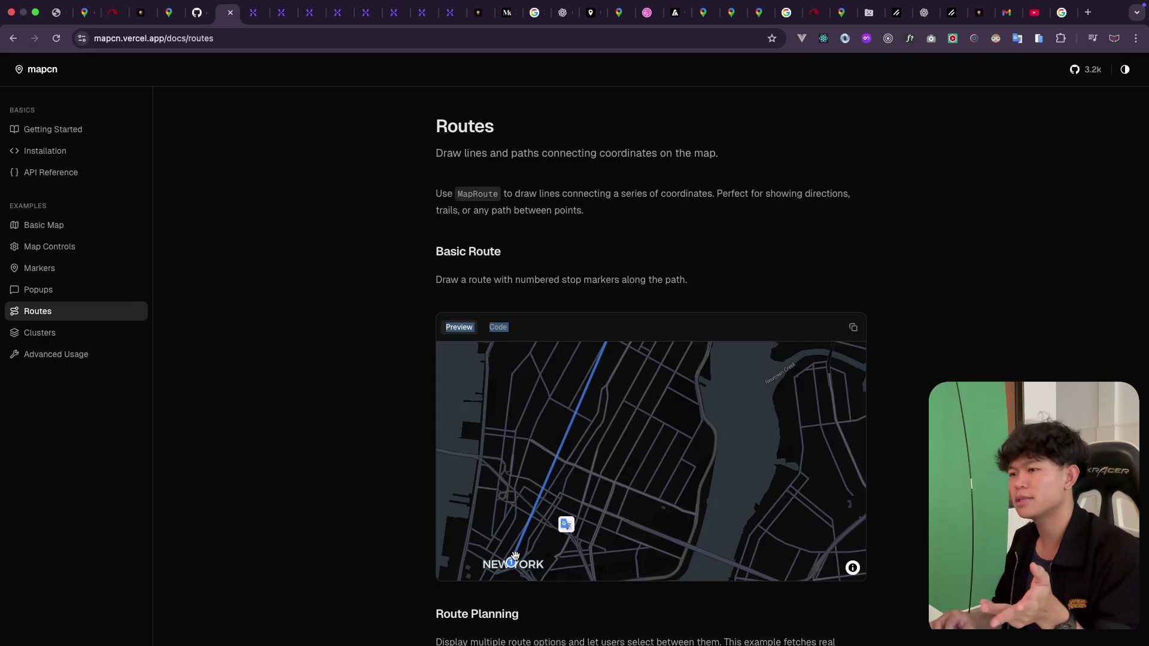
{"action": "left_click", "coordinate": [362, 452]}
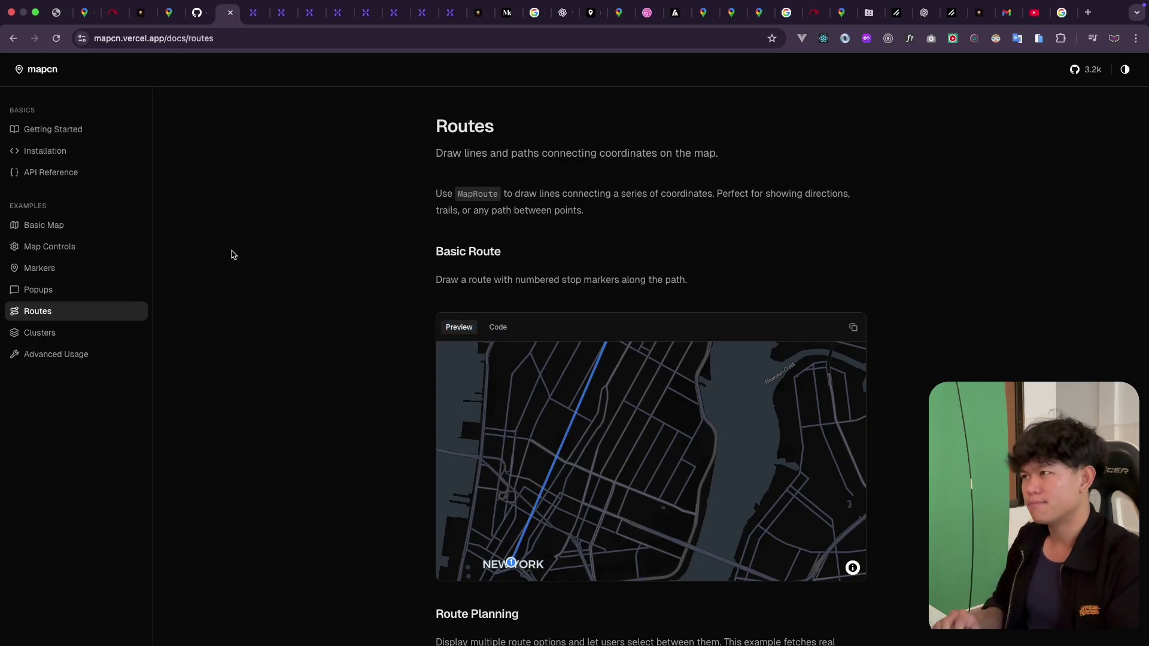
- Back in the cafe app, pan and zoom out, then open and close Backyard Cafe's 73 Mbps card
{"action": "left_click", "coordinate": [478, 13]}
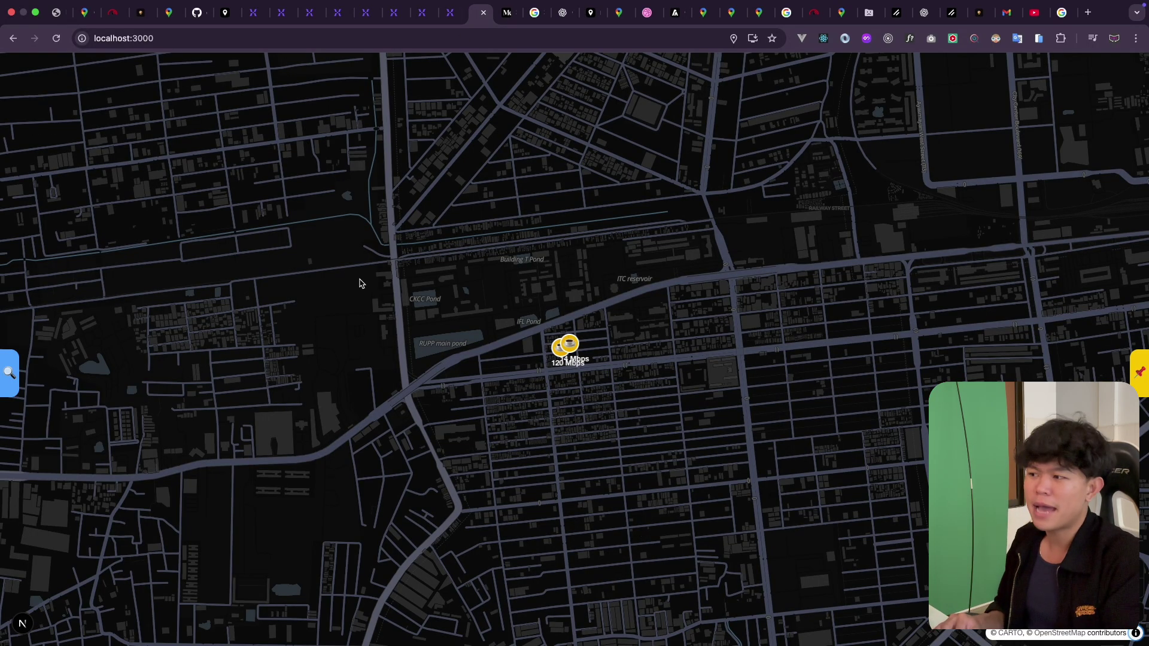
{"action": "left_click_drag", "start_coordinate": [503, 365], "coordinate": [395, 330]}
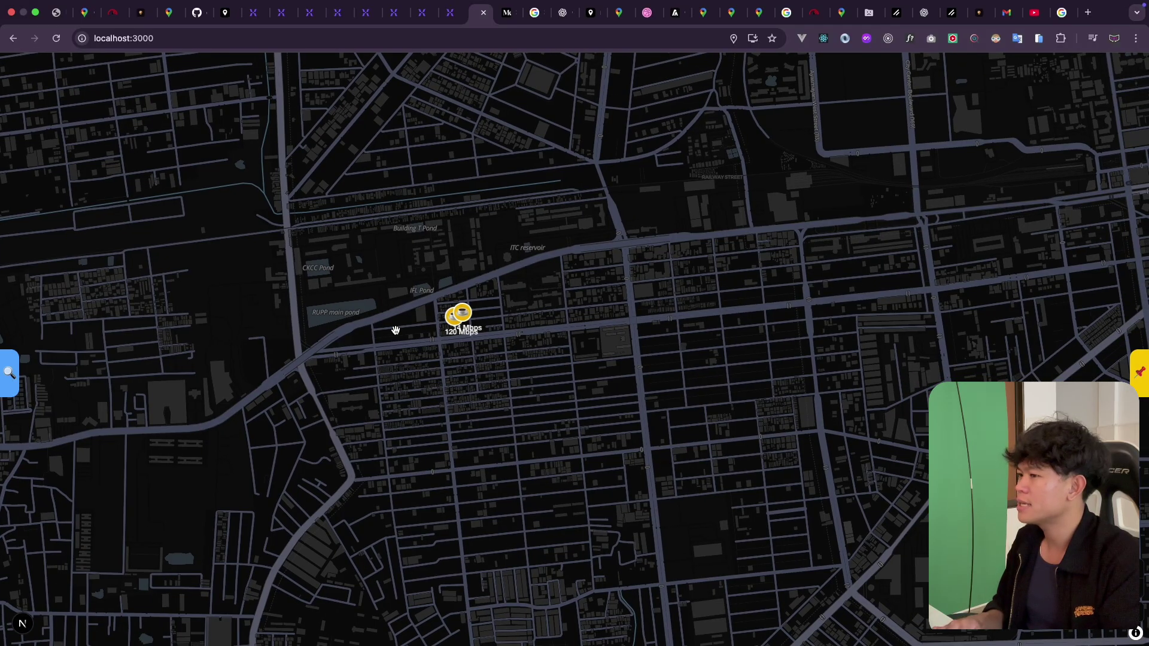
{"action": "scroll", "coordinate": [395, 331], "scroll_direction": "down", "scroll_amount": 5}
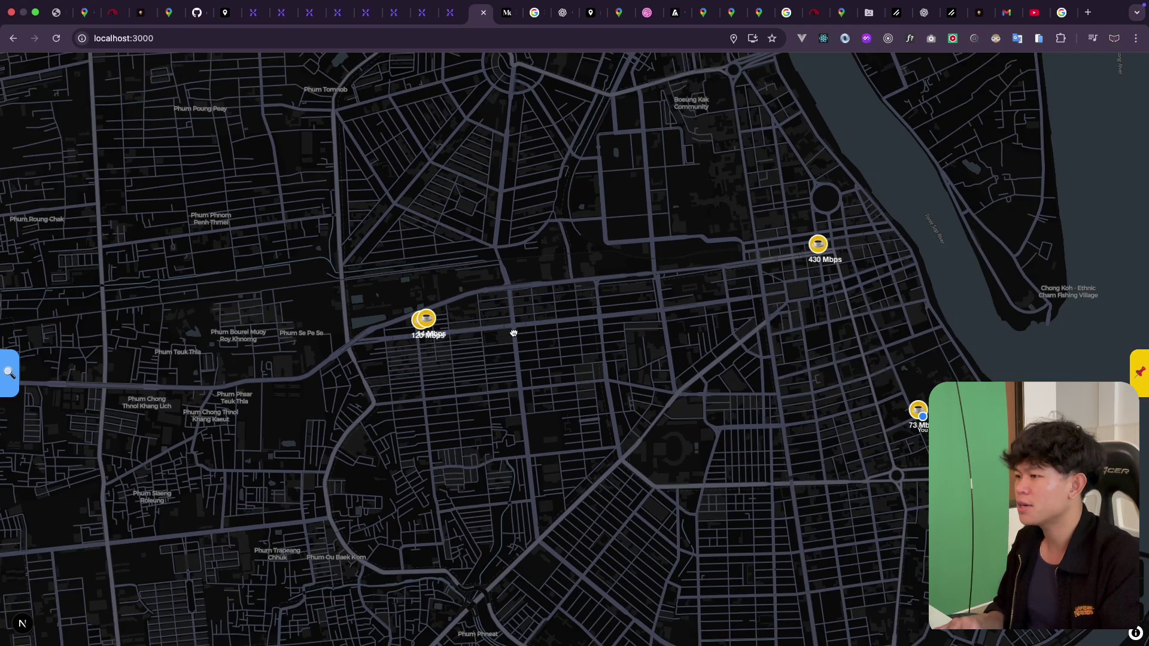
{"action": "left_click_drag", "start_coordinate": [514, 333], "coordinate": [430, 173]}
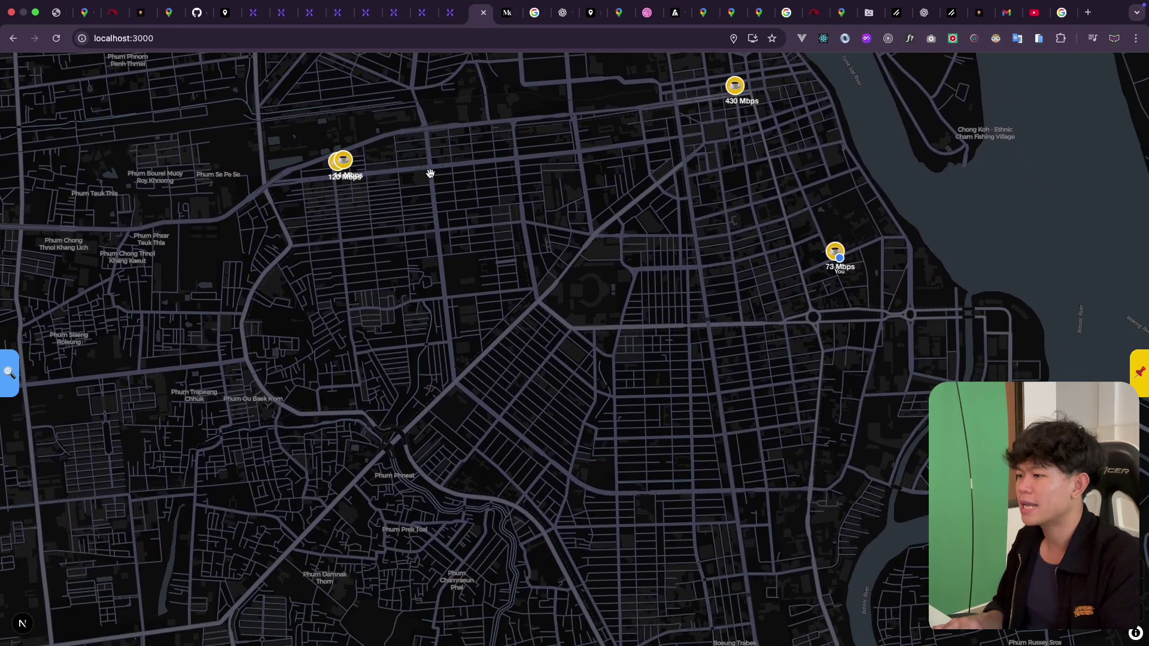
{"action": "scroll", "coordinate": [430, 174], "scroll_direction": "down", "scroll_amount": 2}
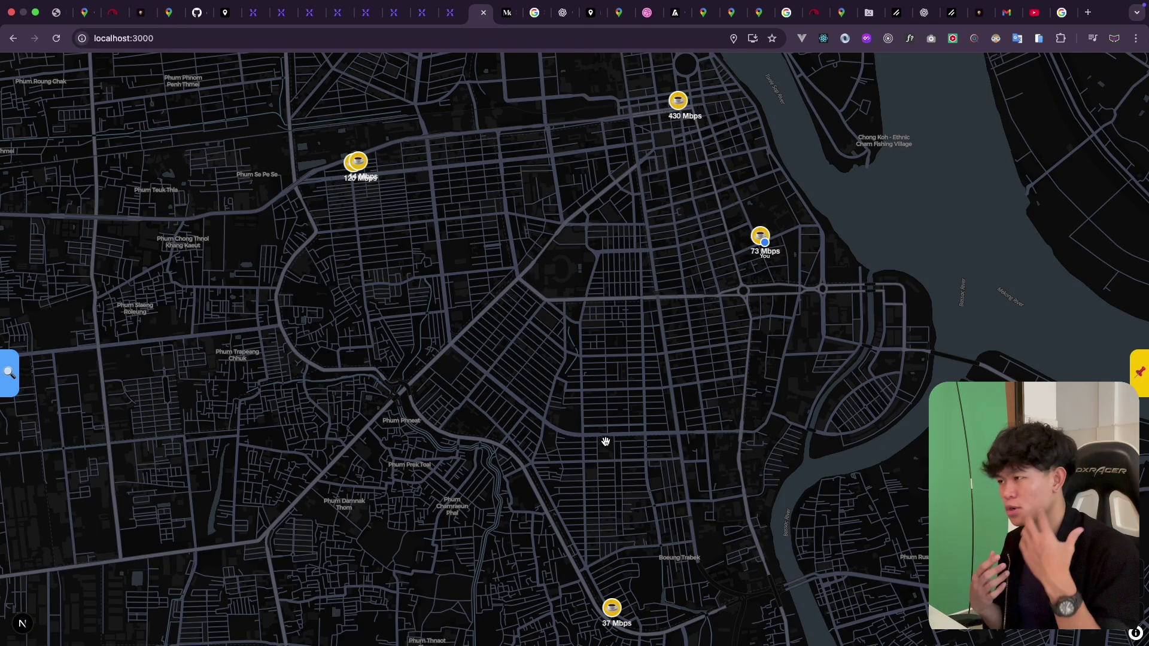
{"action": "left_click", "coordinate": [764, 234]}
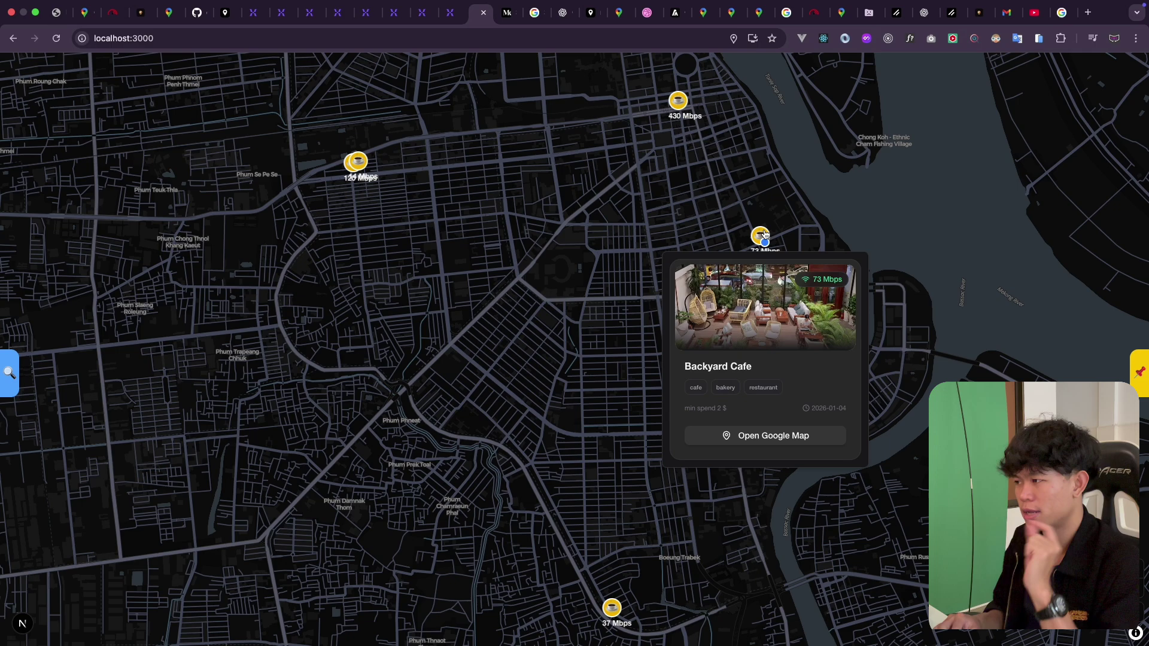
{"action": "left_click", "coordinate": [806, 224]}
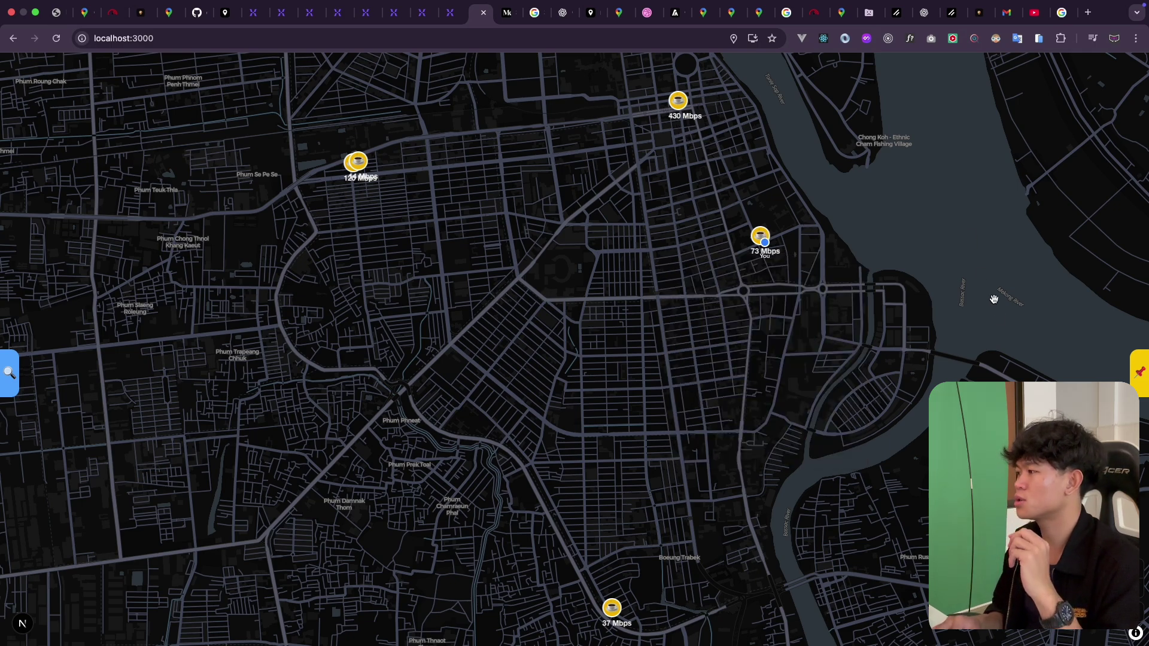
{"action": "left_click", "coordinate": [1140, 372]}
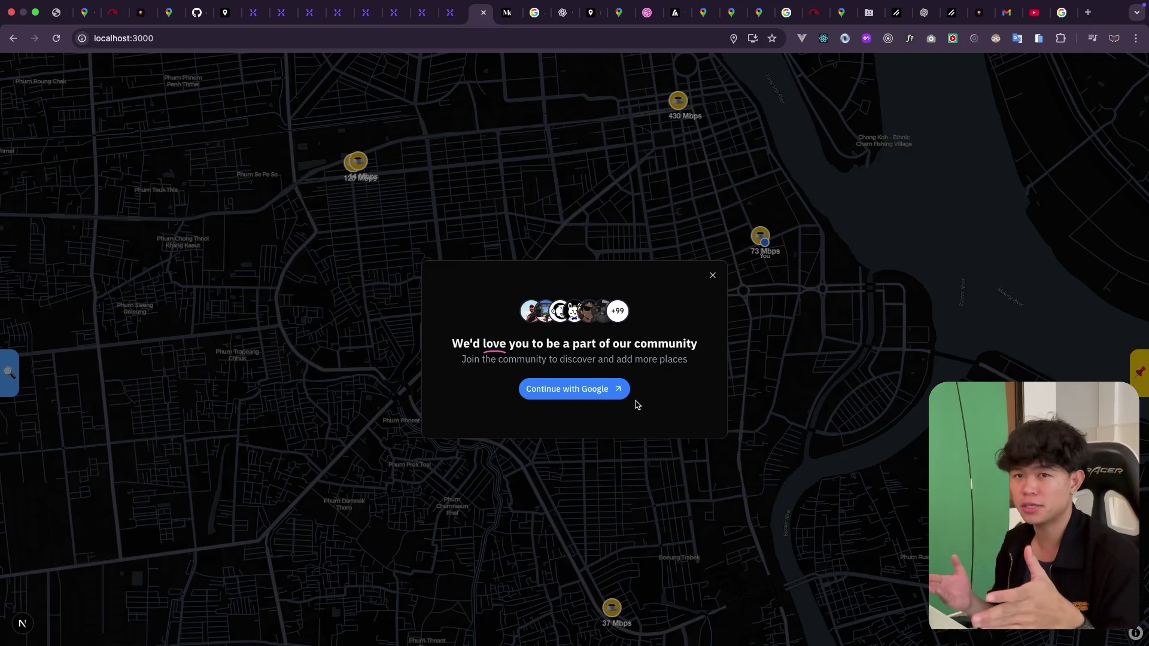
{"action": "left_click", "coordinate": [594, 482]}
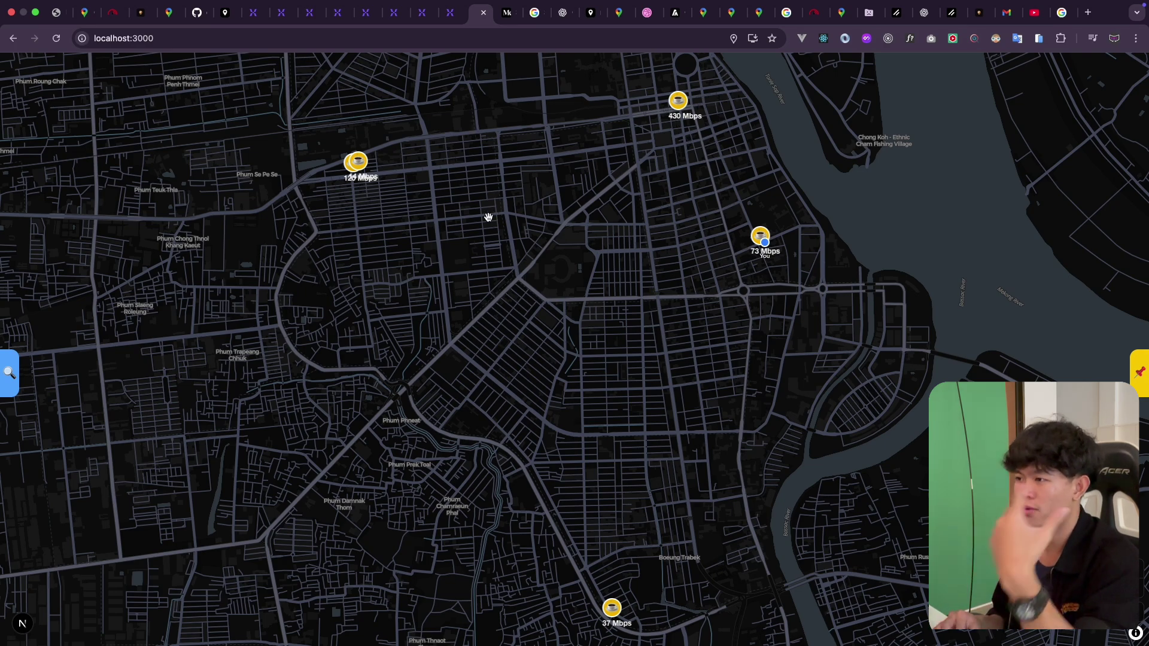
- In Mixpanel Events, replace the Lumiere Phnom Penh (St.110) event with [Auto] Page View
{"action": "left_click", "coordinate": [254, 12]}
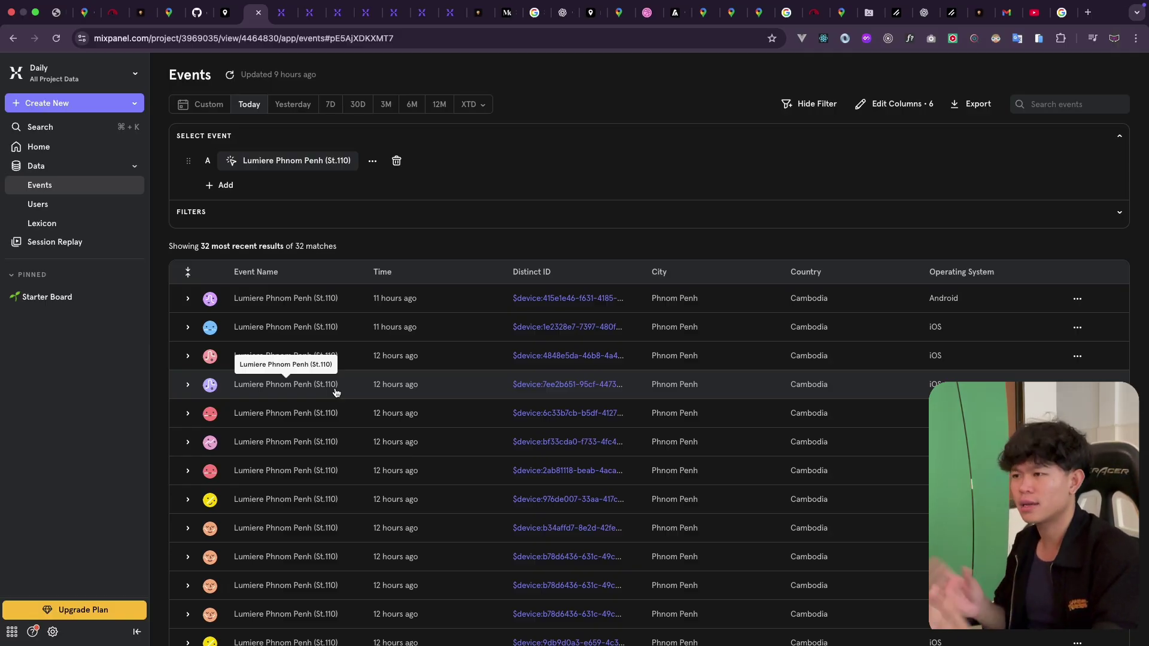
{"action": "left_click", "coordinate": [322, 162]}
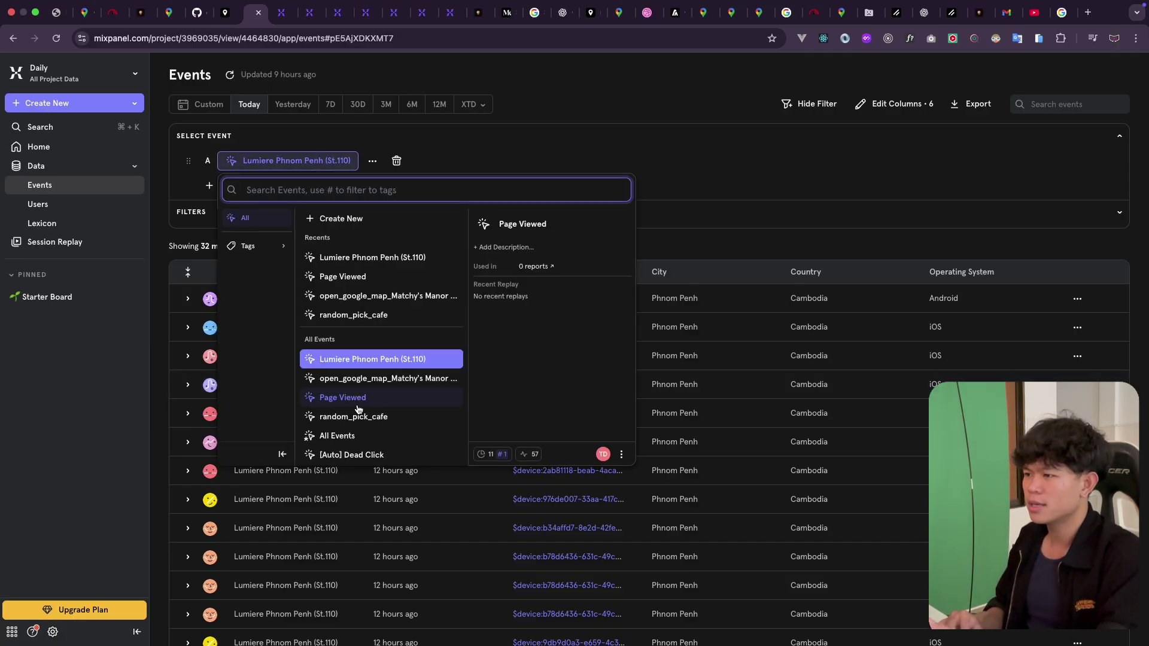
{"action": "scroll", "coordinate": [358, 409], "scroll_direction": "down", "scroll_amount": 8}
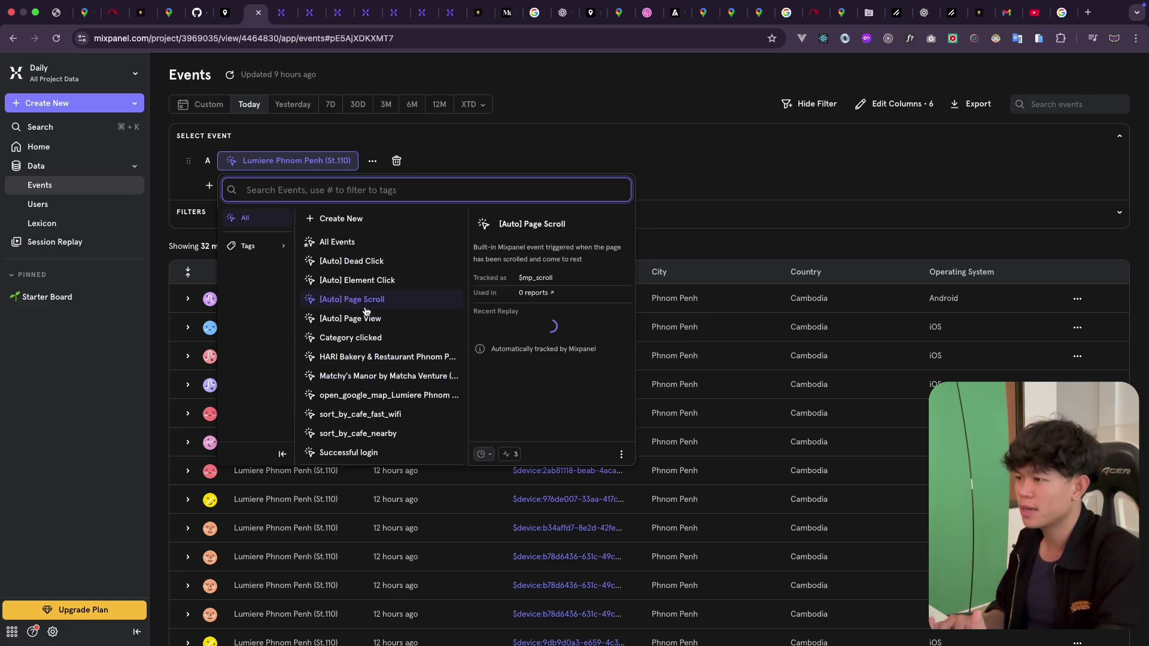
{"action": "left_click", "coordinate": [368, 317]}
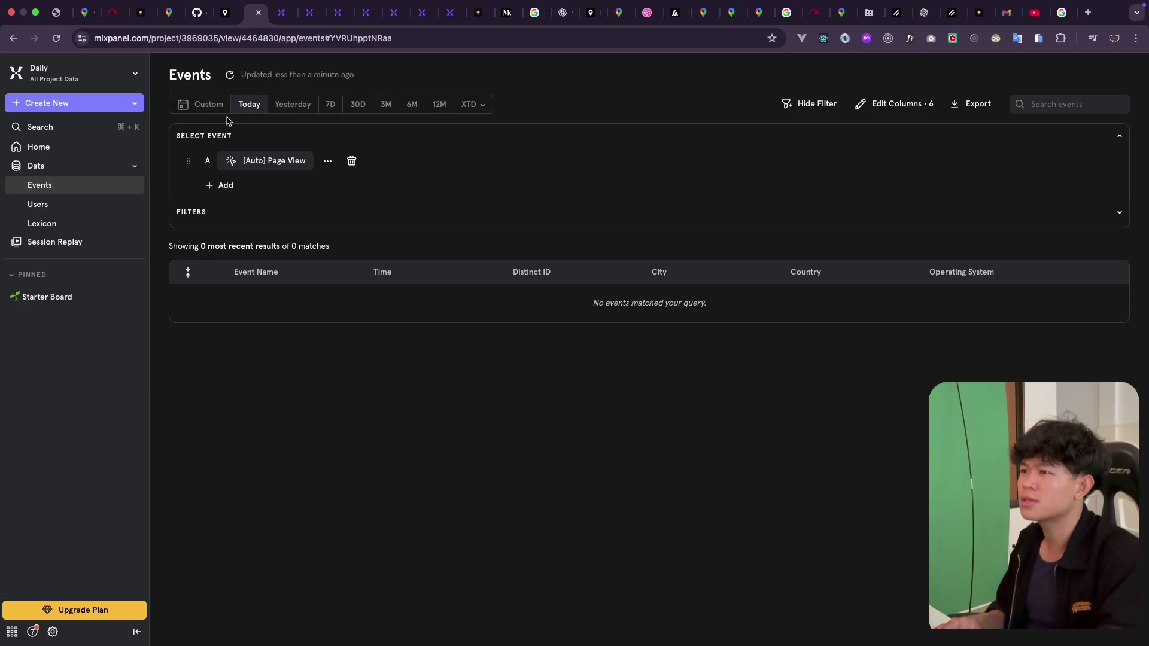
- Set a custom date range of Jan 3 – Jan 4, 2026
{"action": "left_click", "coordinate": [207, 105]}
{"action": "left_click", "coordinate": [302, 330]}
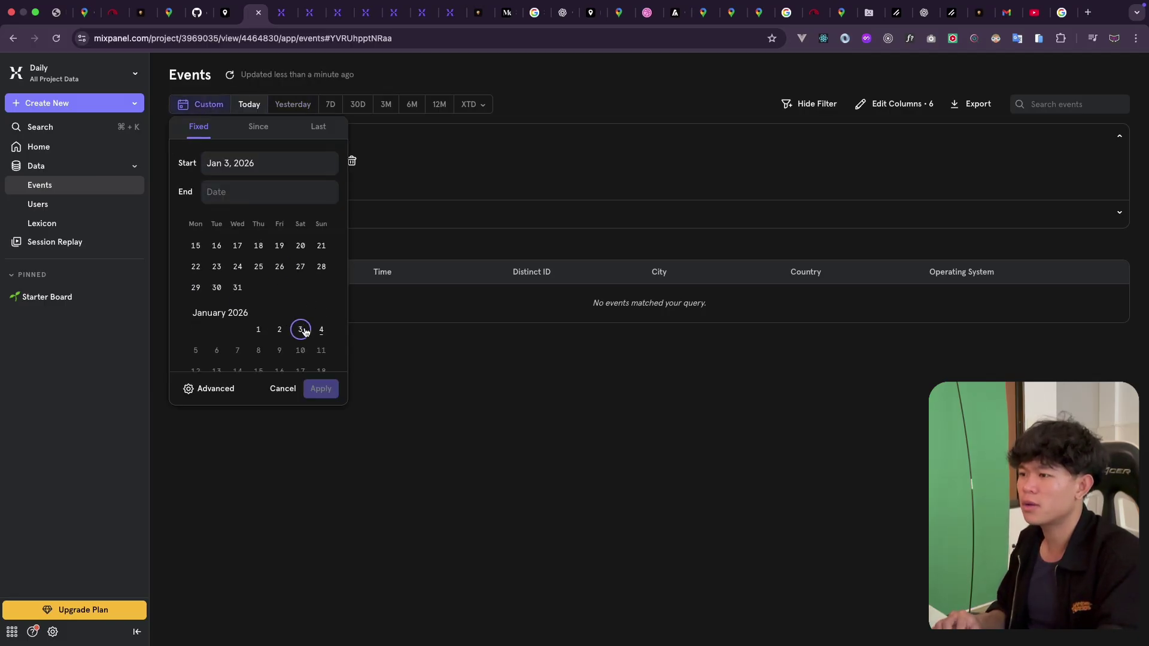
{"action": "left_click", "coordinate": [322, 330]}
{"action": "left_click", "coordinate": [321, 389]}
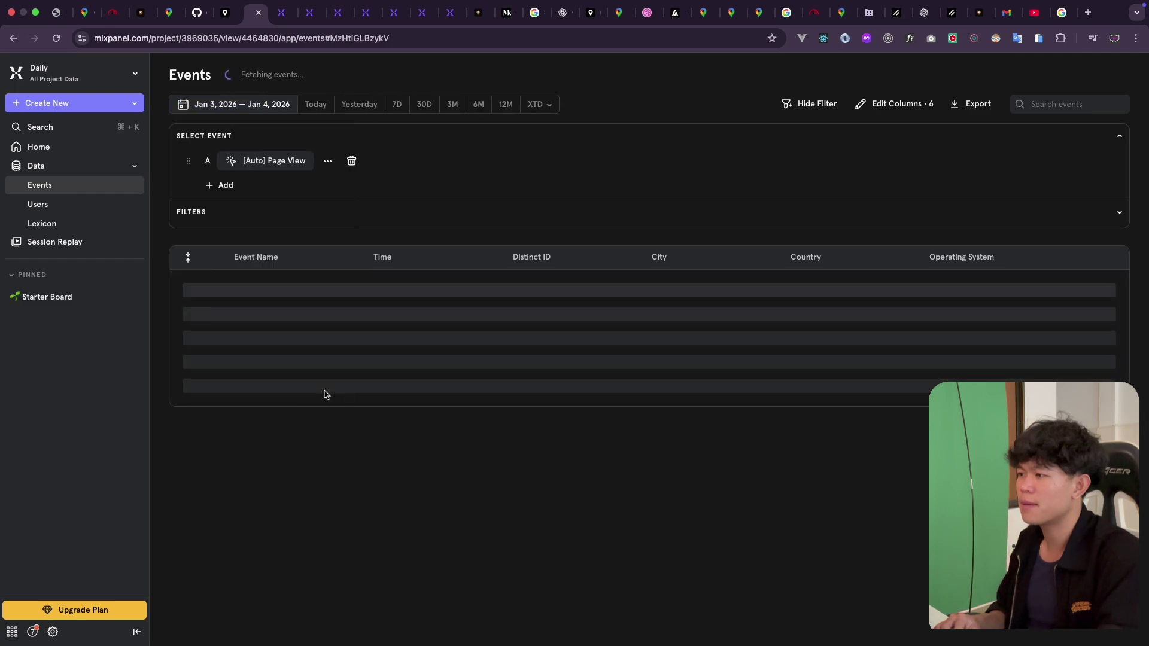
- Switch the event to All Events, then open a Page Viewed row as an Insights chart
{"action": "mouse_move", "coordinate": [271, 163]}
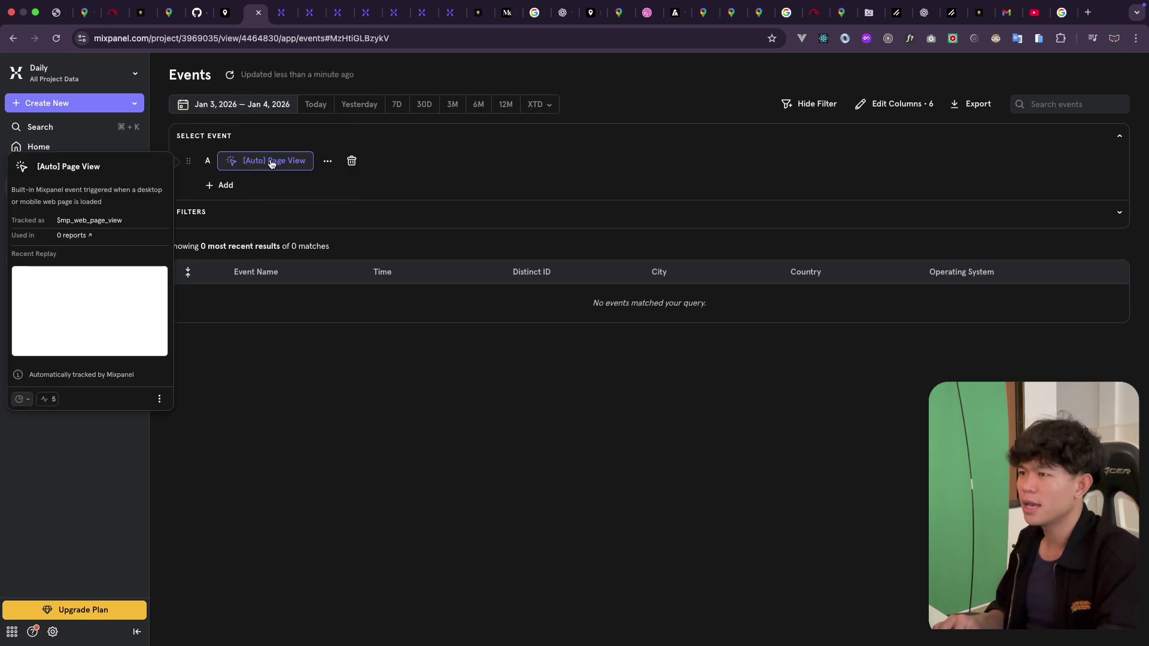
{"action": "left_click", "coordinate": [259, 107]}
{"action": "left_click", "coordinate": [404, 153]}
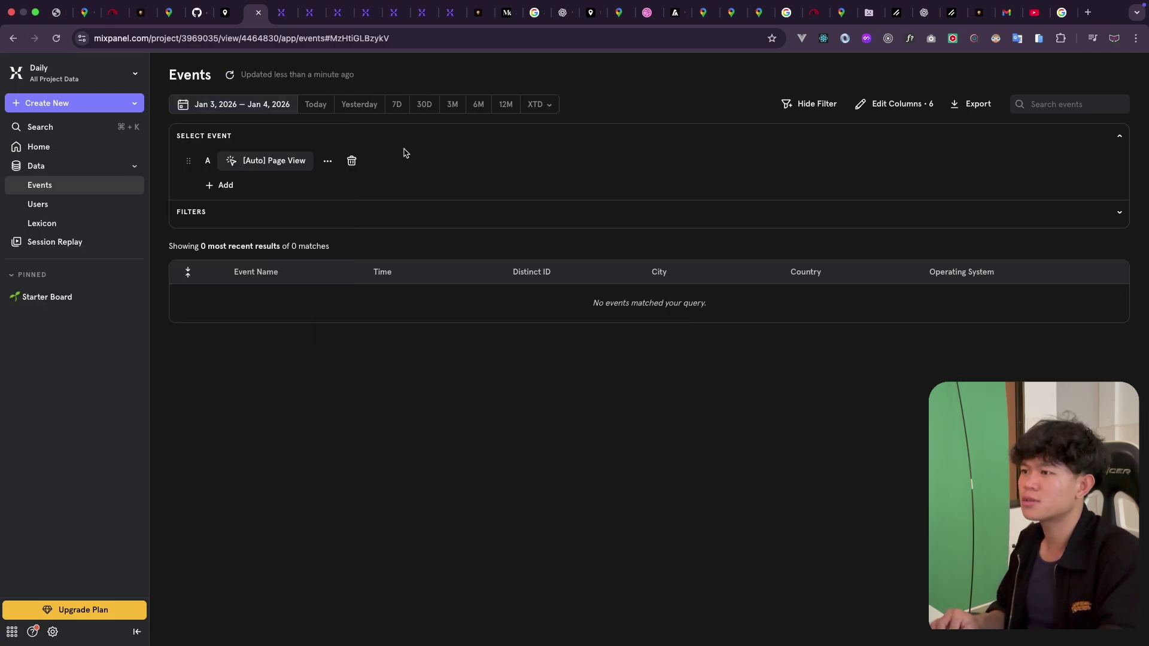
{"action": "left_click", "coordinate": [270, 161]}
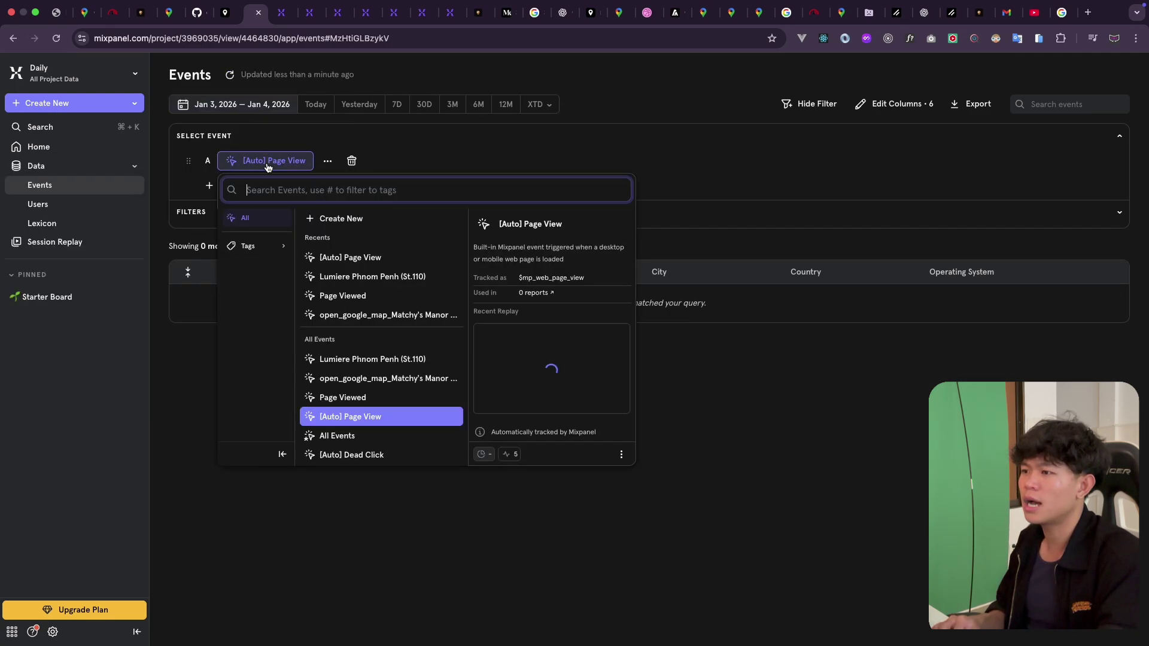
{"action": "left_click", "coordinate": [331, 437]}
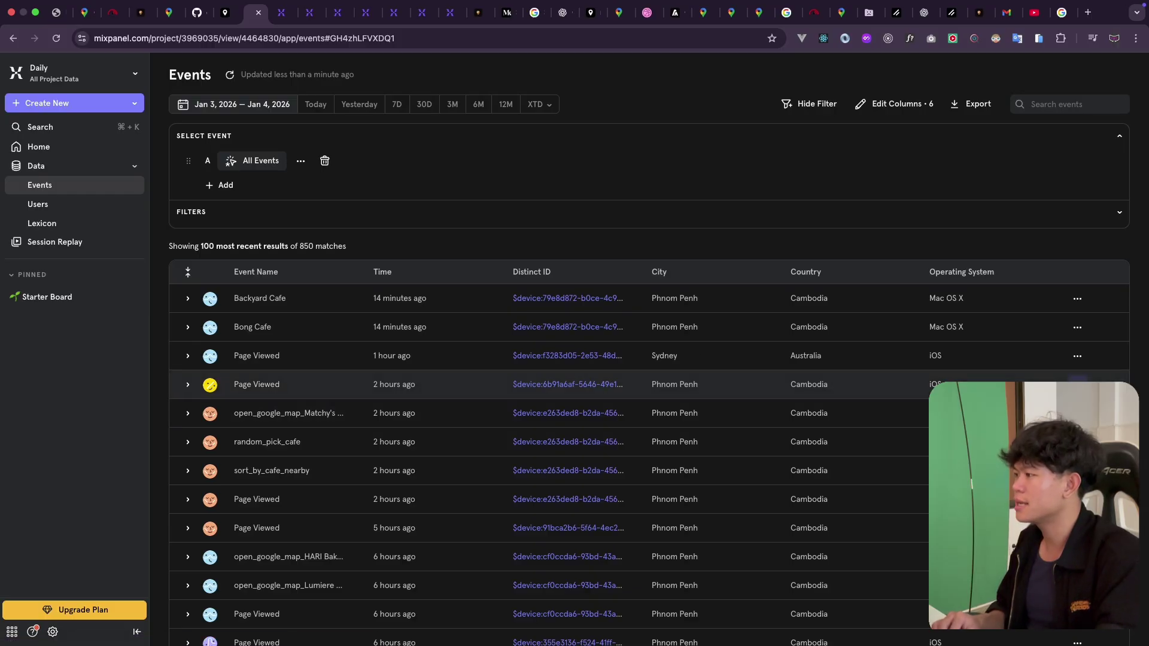
{"action": "left_click", "coordinate": [1077, 384]}
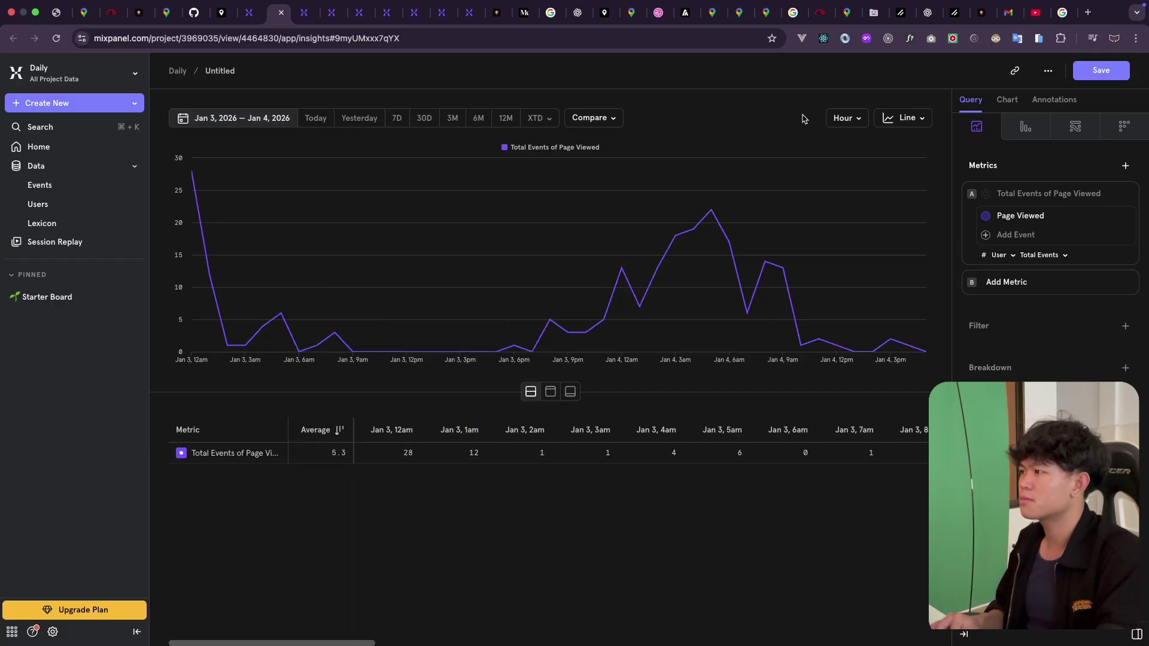
- Change the chart granularity from Hour to Day, then Week, reading the 222-event Dec 29 total
{"action": "left_click", "coordinate": [836, 123]}
{"action": "left_click", "coordinate": [847, 196]}
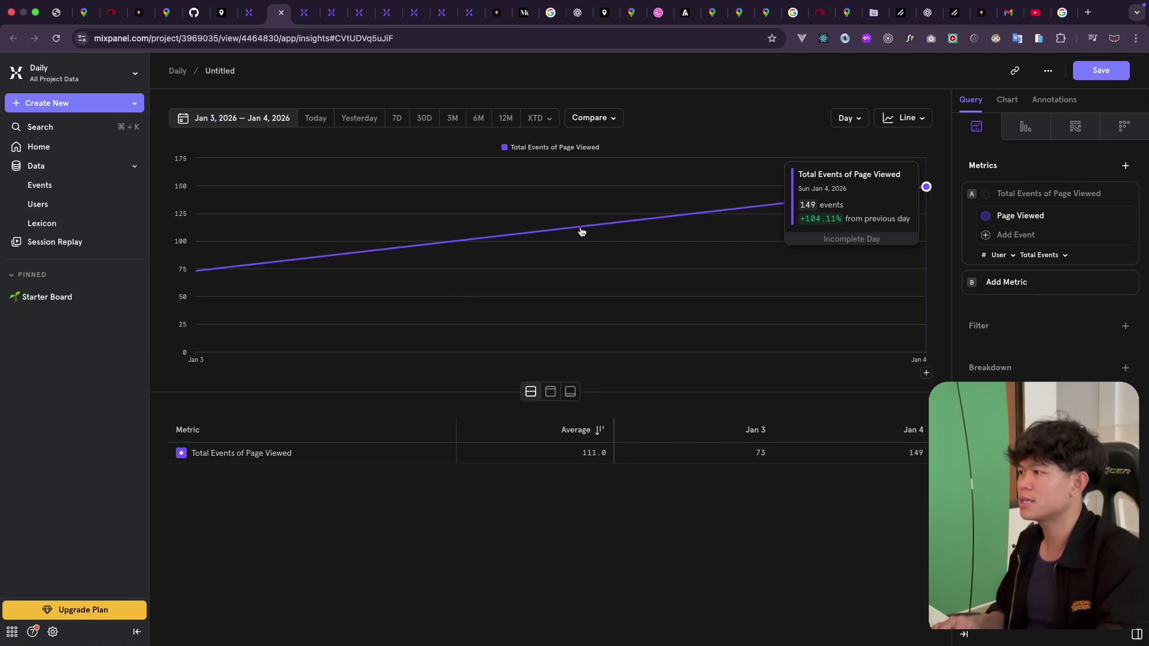
{"action": "left_click", "coordinate": [845, 117]}
{"action": "left_click", "coordinate": [852, 217]}
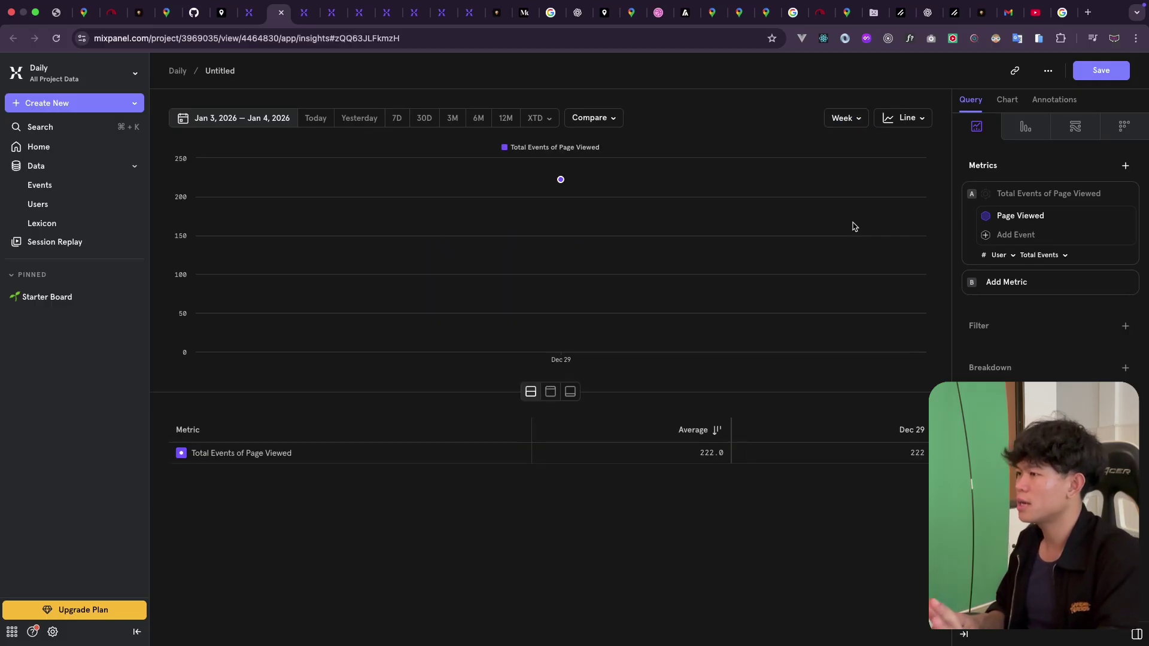
{"action": "mouse_move", "coordinate": [559, 178]}
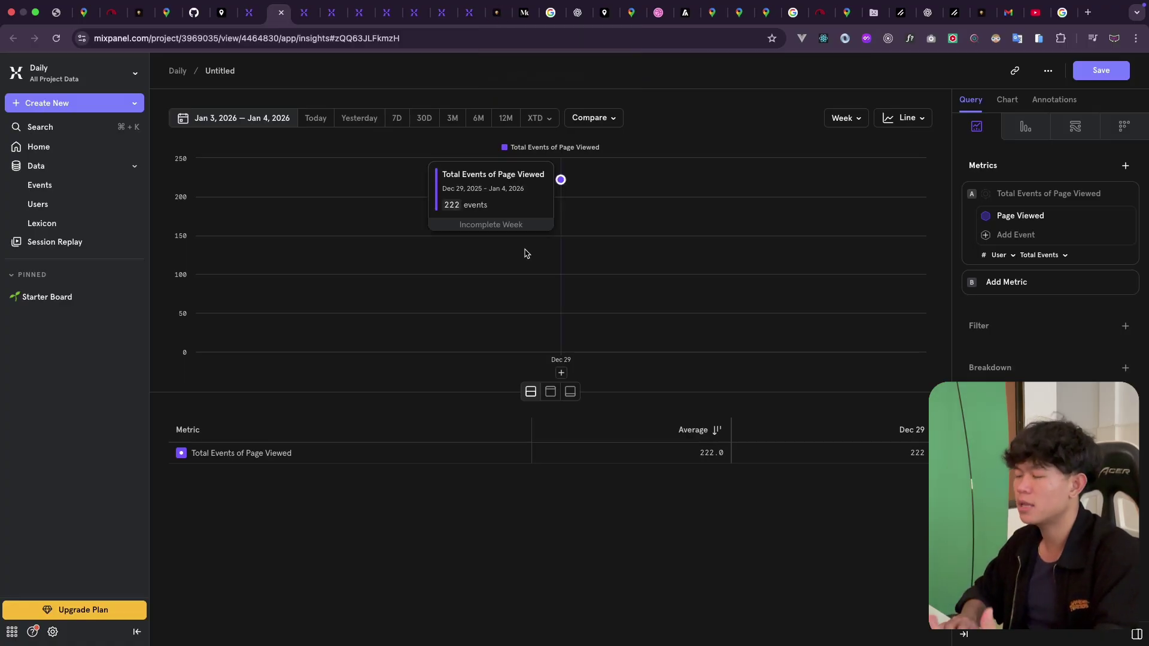
- Switch to the Setting up Mixpanel in React article and dismiss the Medium signup prompt
{"action": "left_click", "coordinate": [527, 13]}
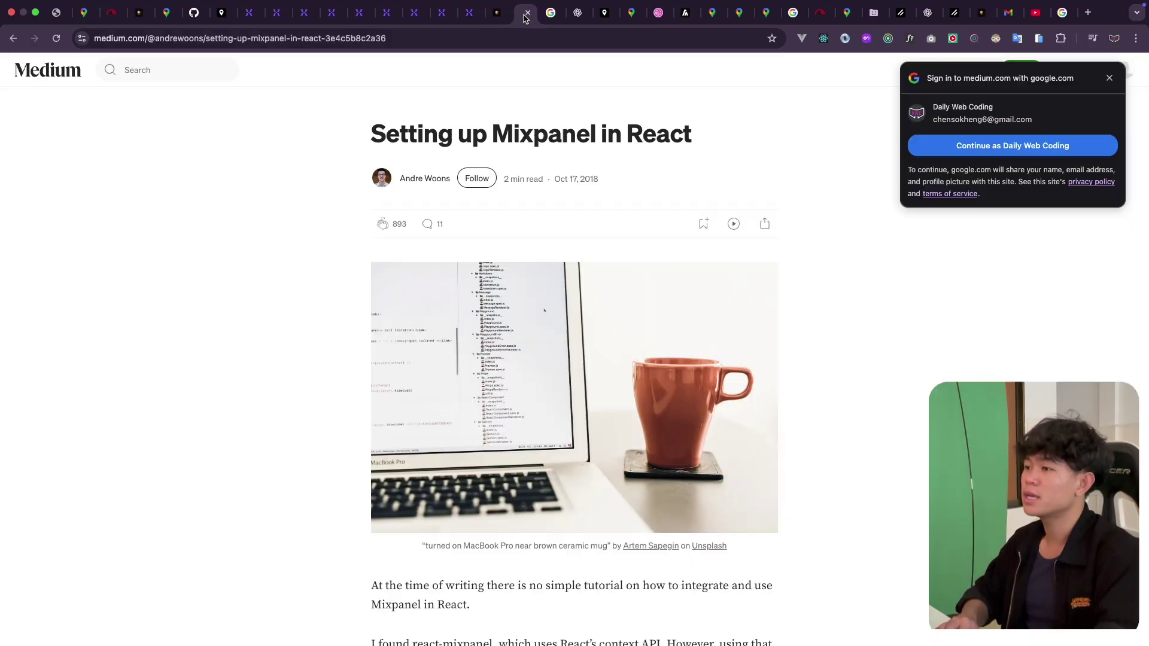
{"action": "scroll", "coordinate": [471, 450], "scroll_direction": "down", "scroll_amount": 4}
{"action": "scroll", "coordinate": [471, 450], "scroll_direction": "down", "scroll_amount": 10}
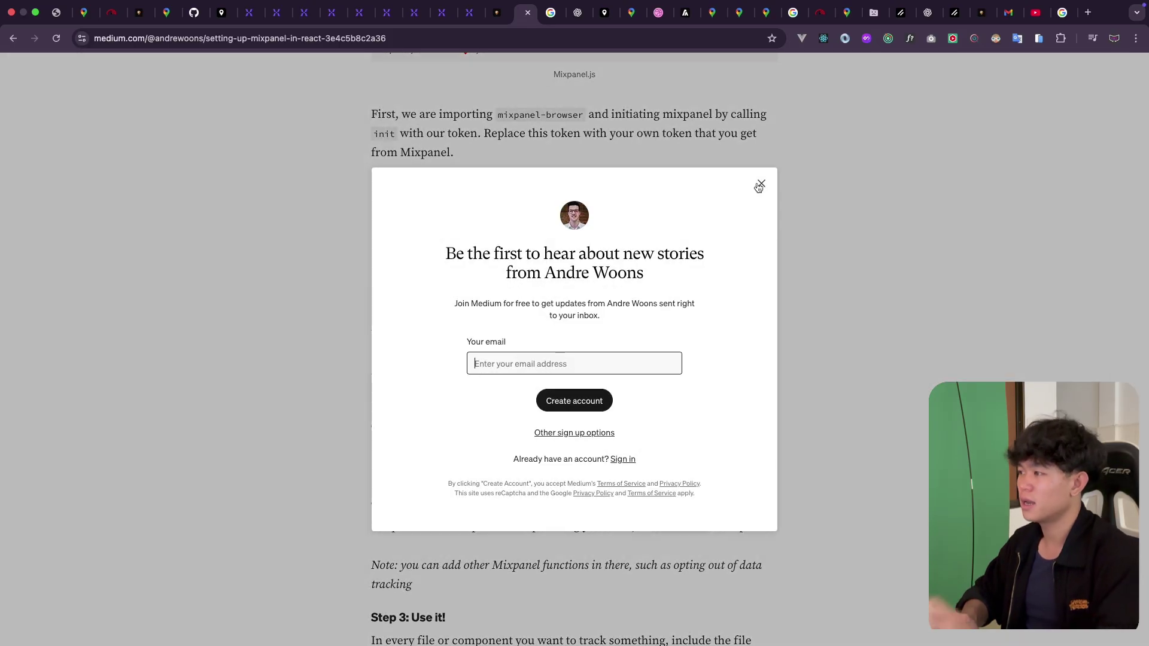
{"action": "left_click", "coordinate": [760, 185]}
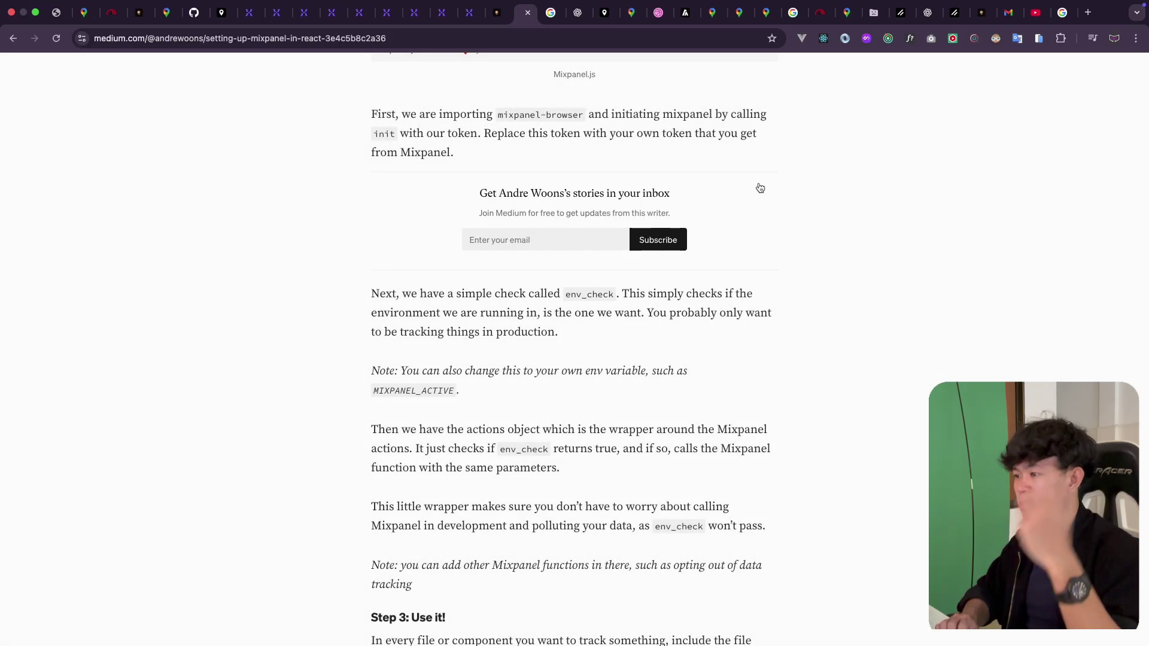
{"action": "scroll", "coordinate": [524, 388], "scroll_direction": "down", "scroll_amount": 2}
{"action": "scroll", "coordinate": [523, 389], "scroll_direction": "up", "scroll_amount": 10}
{"action": "scroll", "coordinate": [523, 389], "scroll_direction": "up", "scroll_amount": 3}
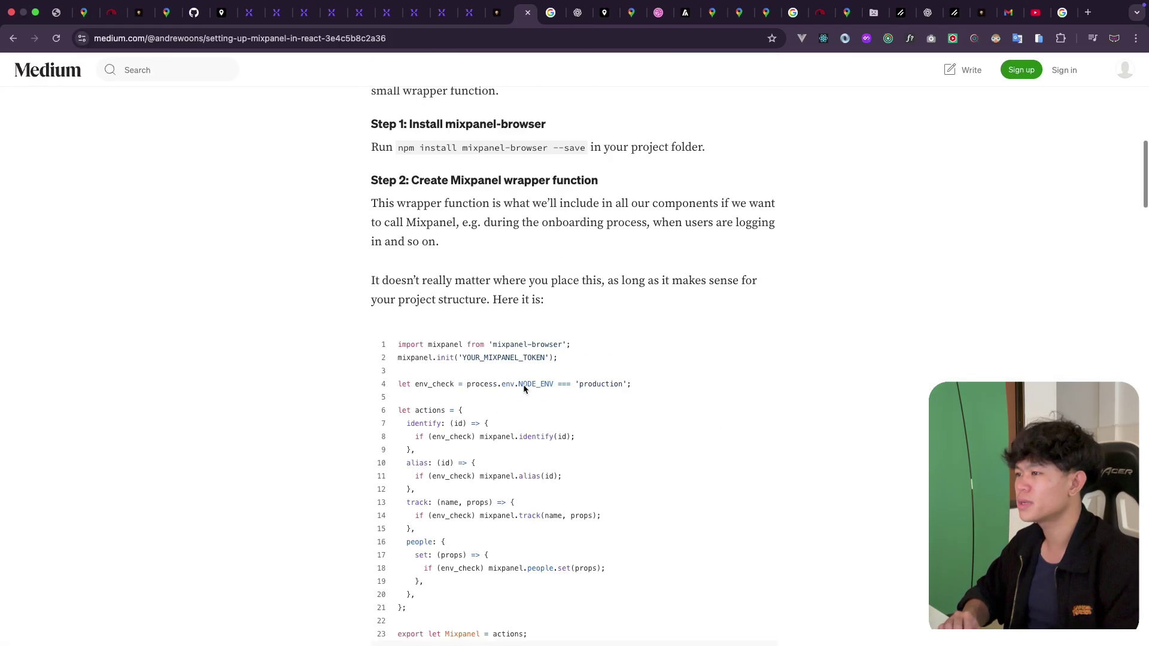
{"action": "scroll", "coordinate": [523, 389], "scroll_direction": "down", "scroll_amount": 3}
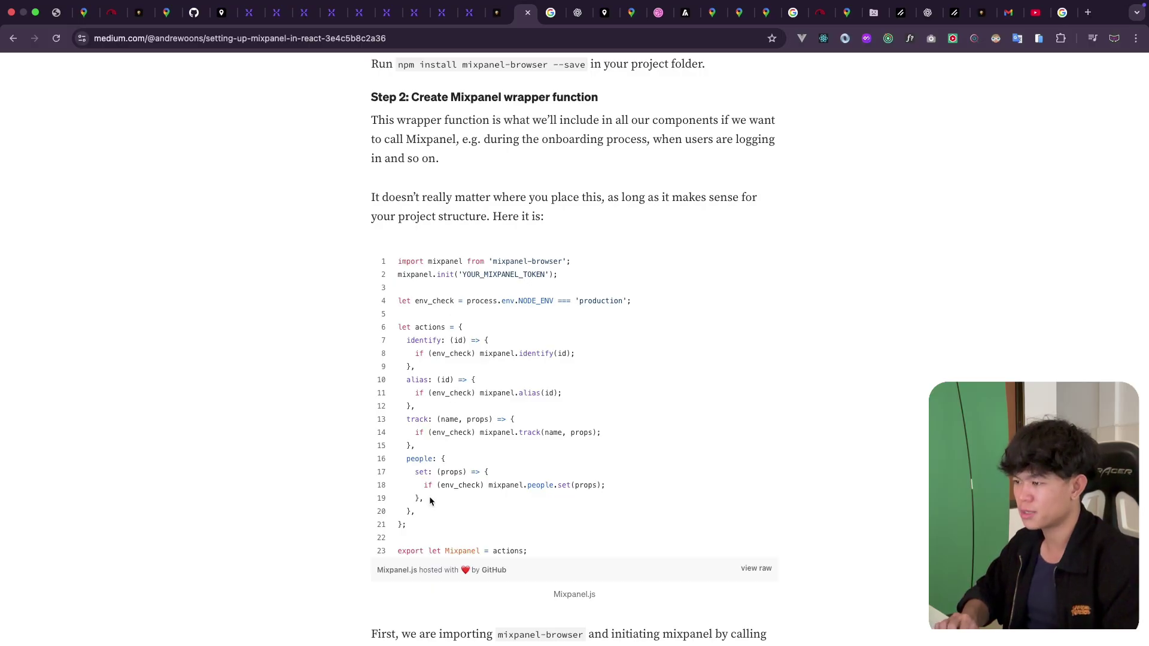
- Highlight wrapper lines 5–21, YOUR_MIXPANEL_TOKEN, then Example.js's track('Successful login') and identify(user.id) lines
{"action": "left_click_drag", "start_coordinate": [406, 525], "coordinate": [383, 258]}
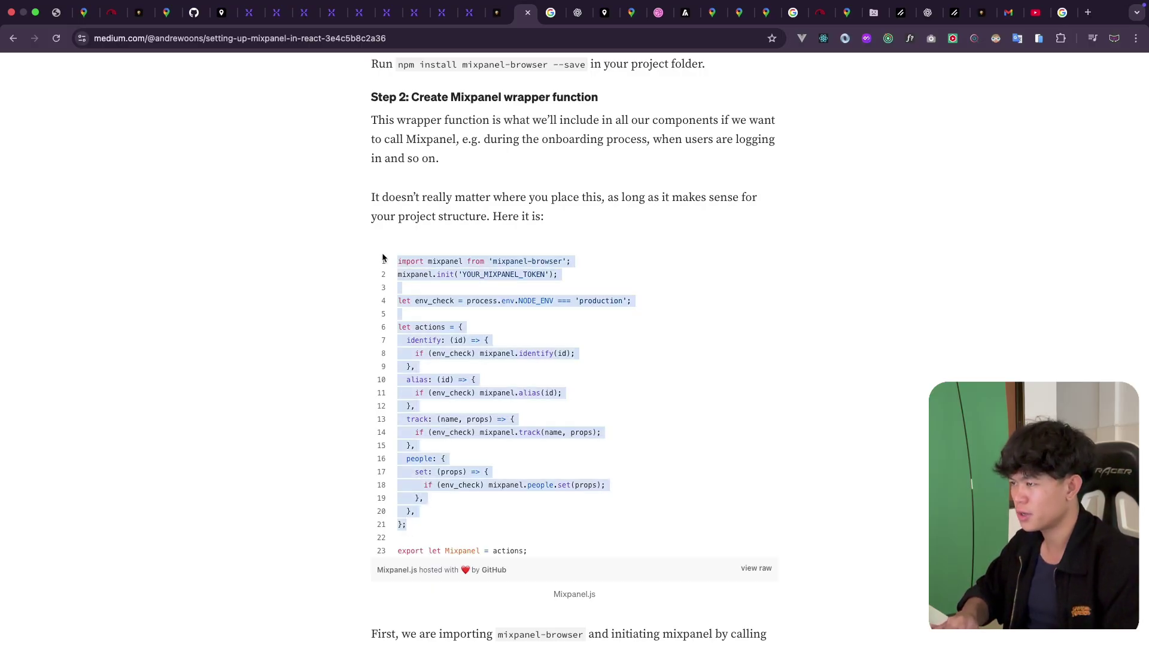
{"action": "double_click", "coordinate": [504, 273]}
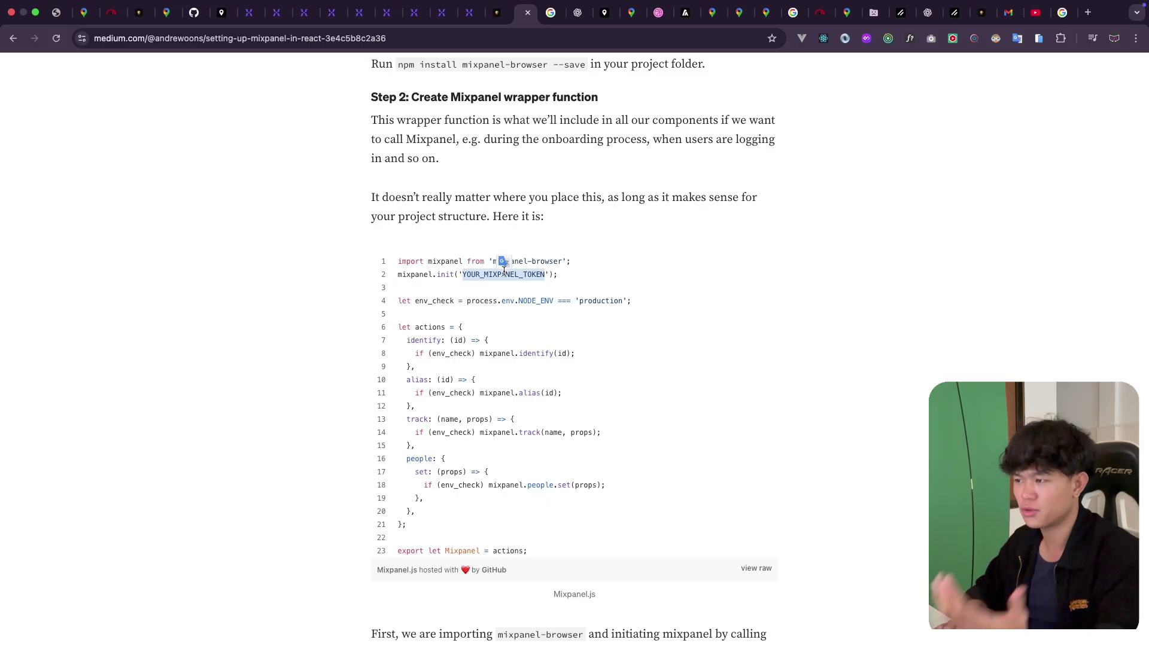
{"action": "scroll", "coordinate": [436, 389], "scroll_direction": "down", "scroll_amount": 15}
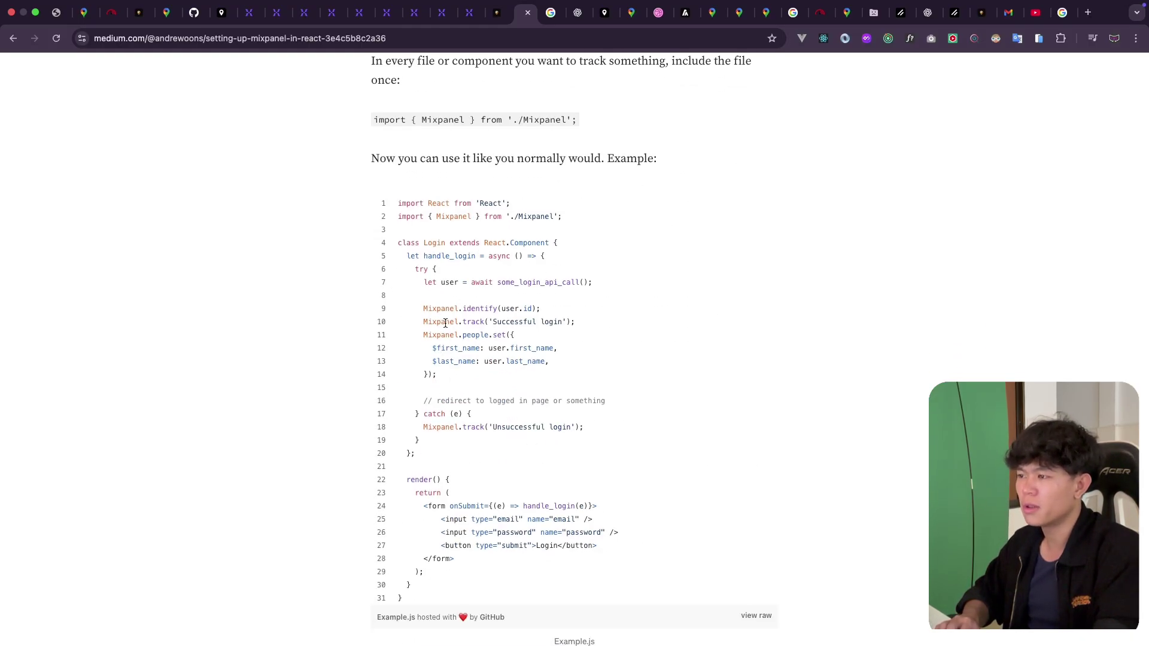
{"action": "double_click", "coordinate": [445, 323]}
{"action": "double_click", "coordinate": [476, 321]}
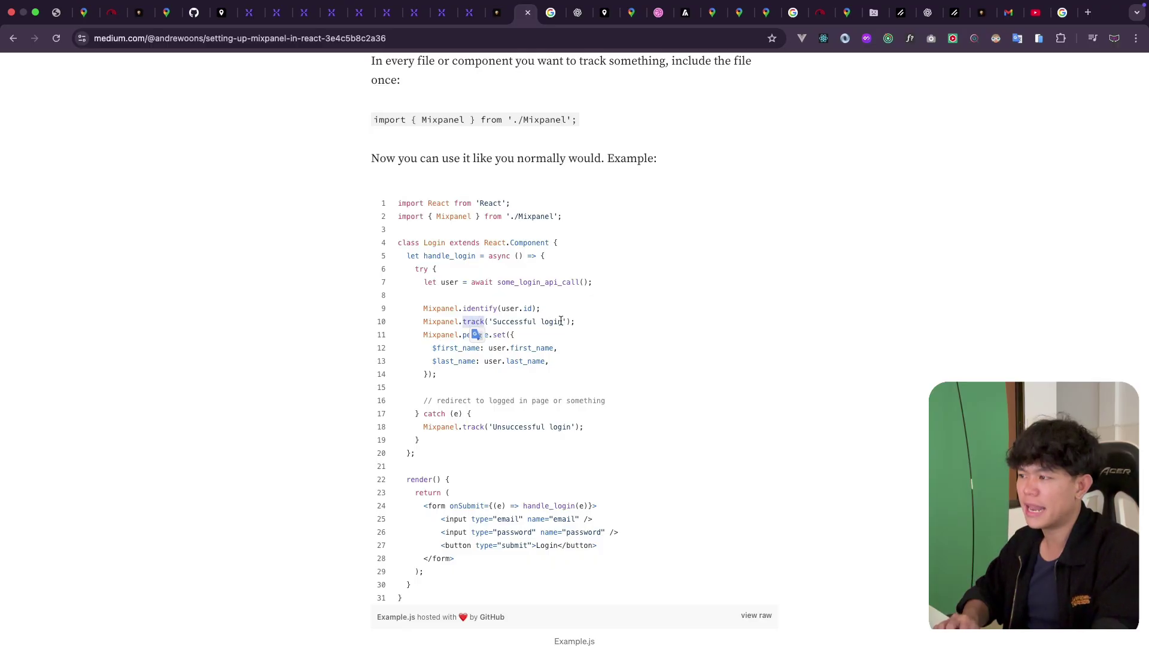
{"action": "left_click_drag", "start_coordinate": [564, 322], "coordinate": [492, 322]}
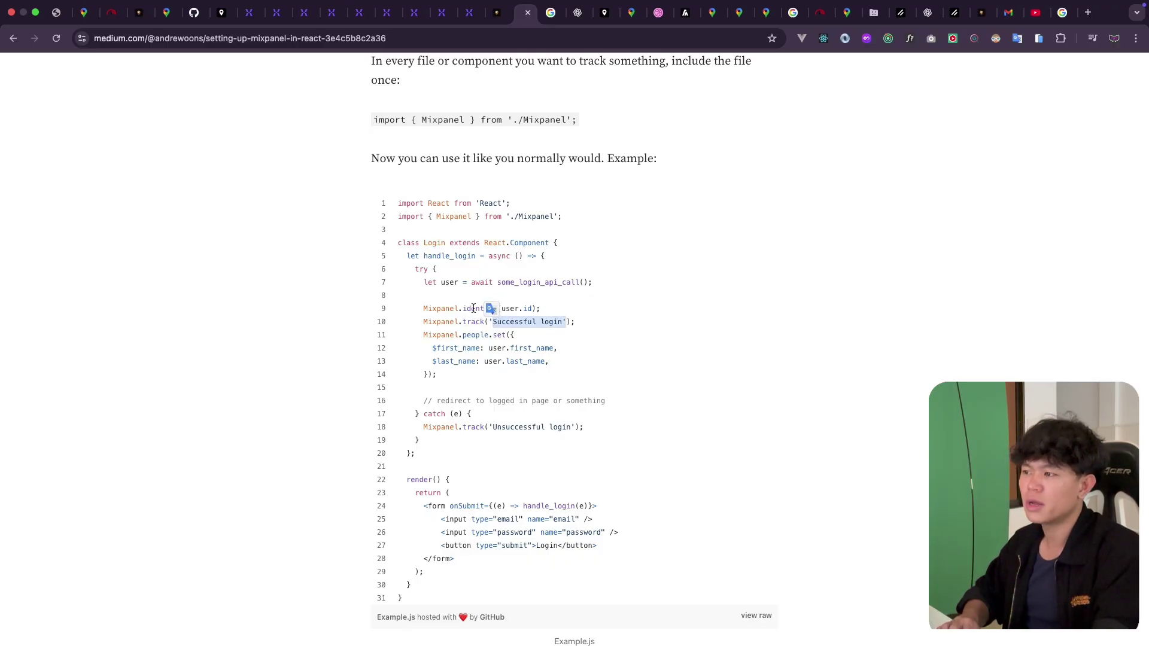
{"action": "triple_click", "coordinate": [473, 308]}
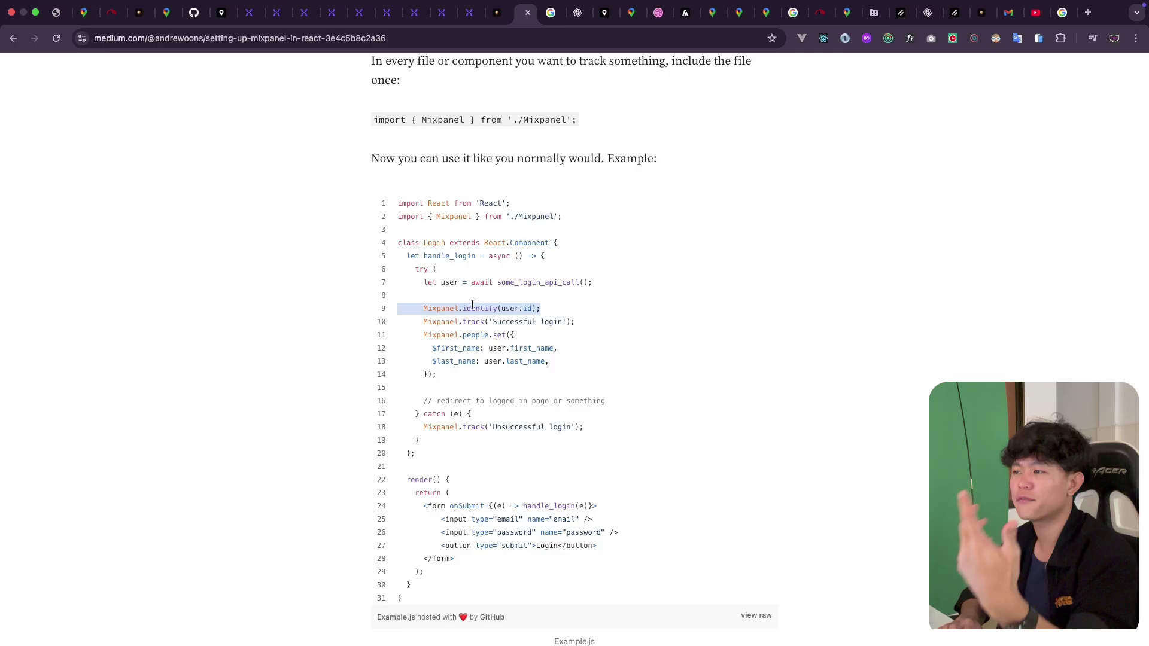
{"action": "double_click", "coordinate": [501, 309]}
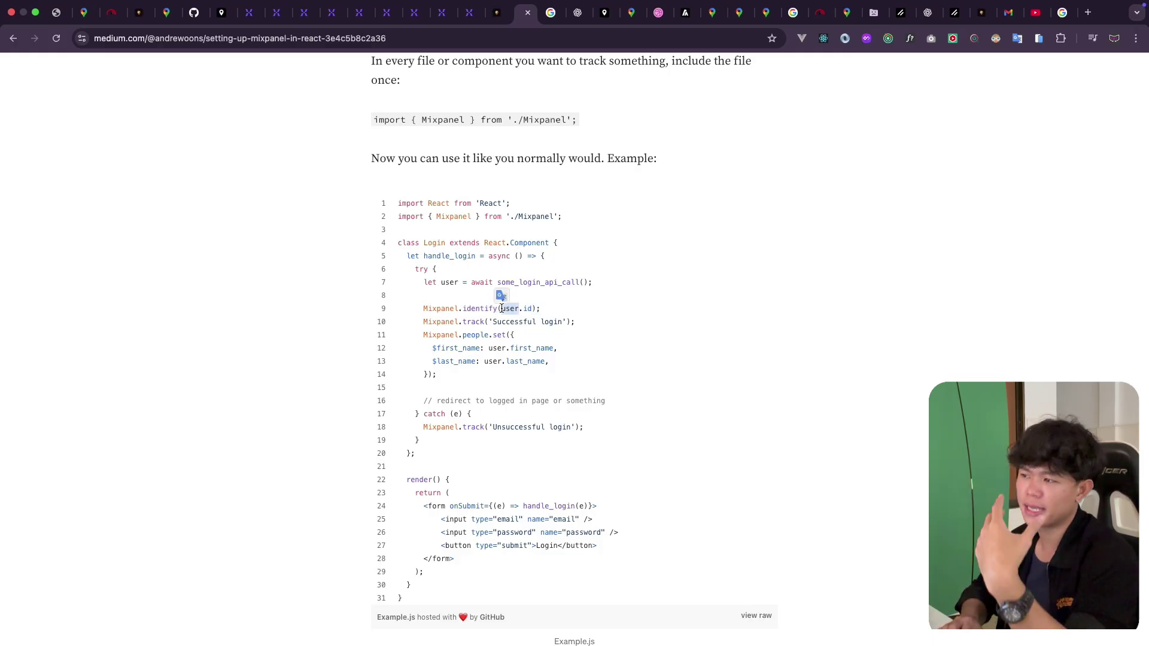
{"action": "triple_click", "coordinate": [501, 308]}
- Return to the localhost:3000 cafe map showing the 430, 120, 73 and 37 Mbps pins
{"action": "key", "text": "super+alt+Left"}
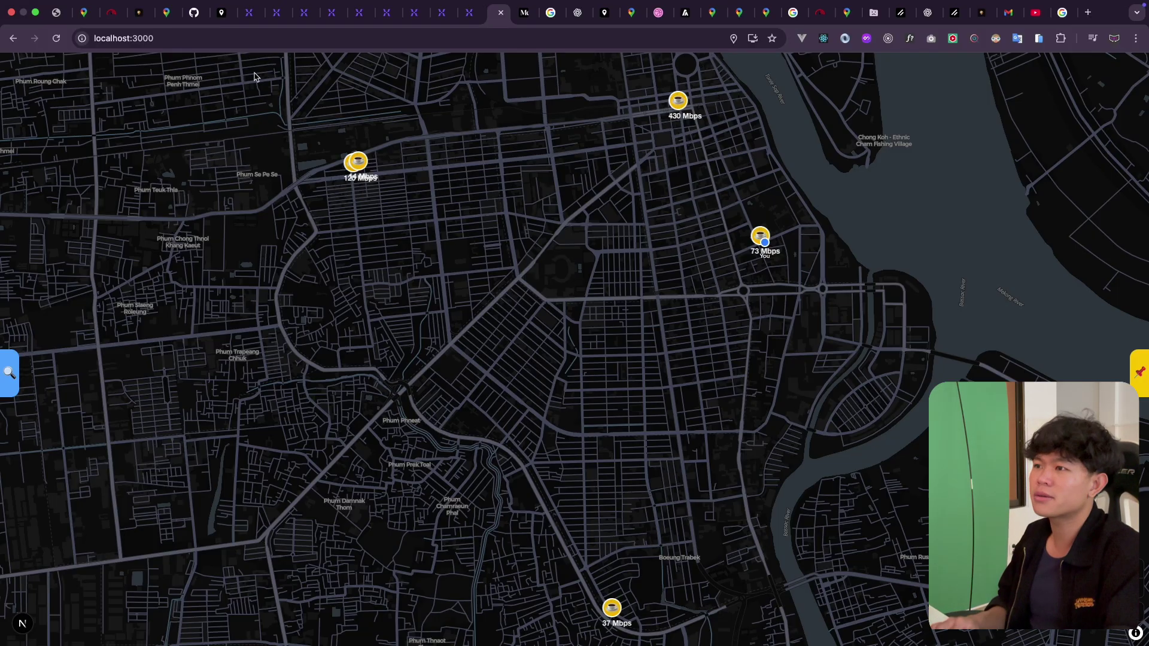
{"action": "left_click", "coordinate": [224, 14]}
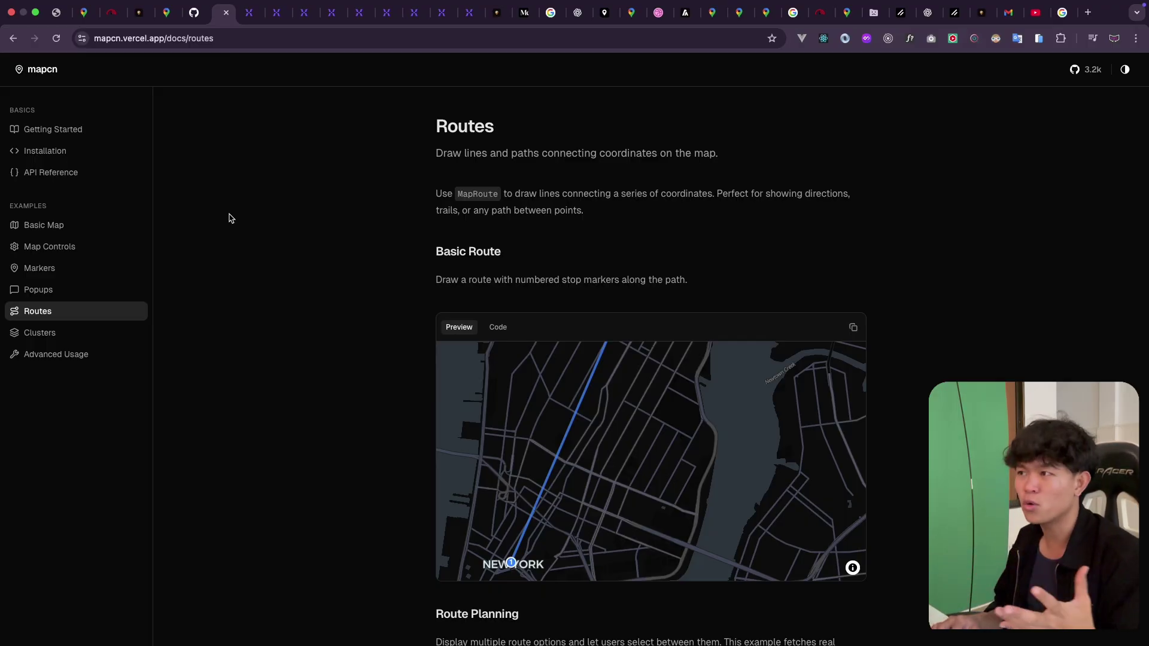
{"action": "left_click", "coordinate": [500, 15]}
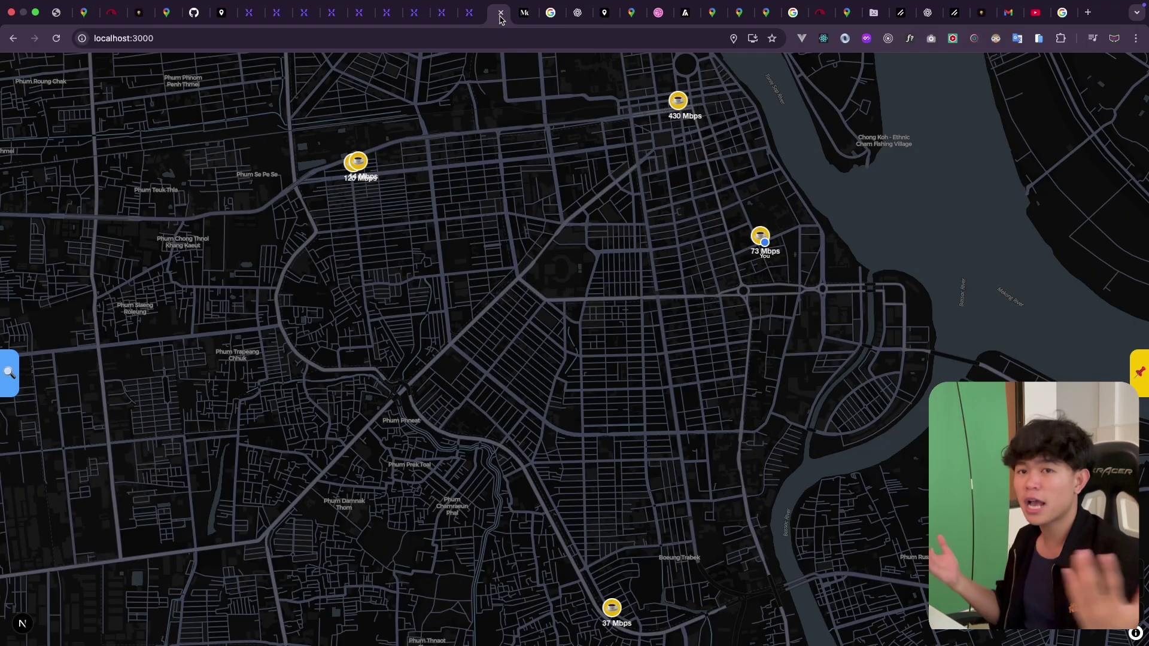